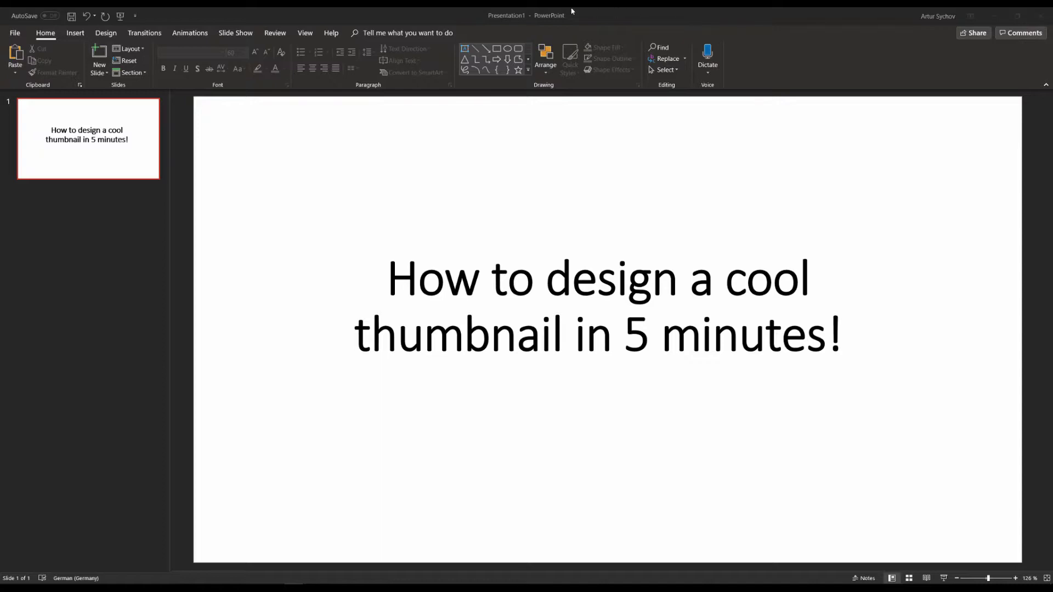
# Undo the title text on the slide and delete the empty title placeholder to leave the slide blank.
pyautogui.click(536, 262)
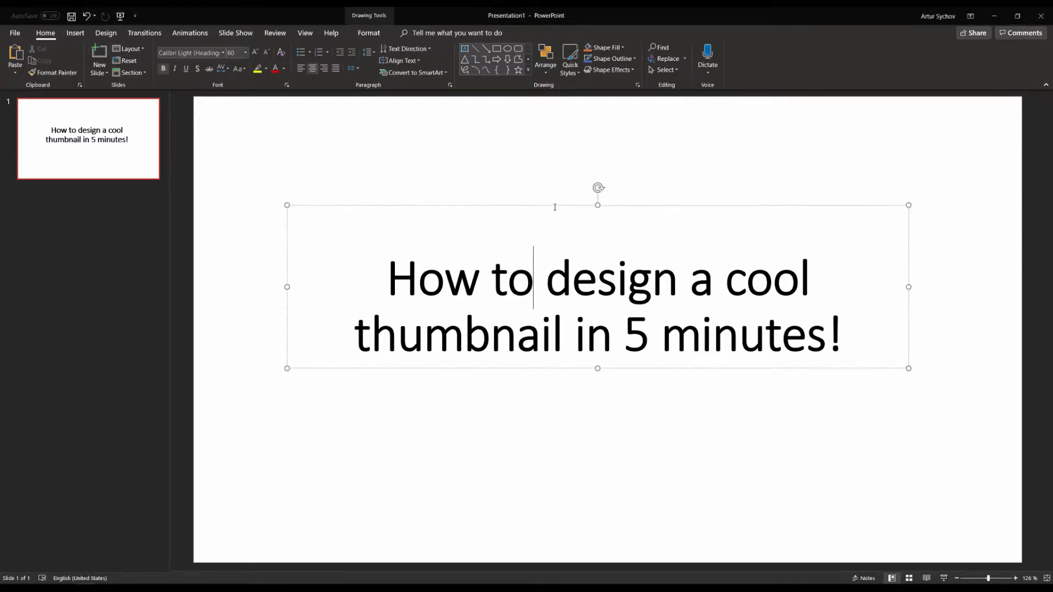
pyautogui.hotkey('ctrl', 'z')
pyautogui.hotkey('ctrl', 'z')
pyautogui.hotkey('ctrl', 'z')
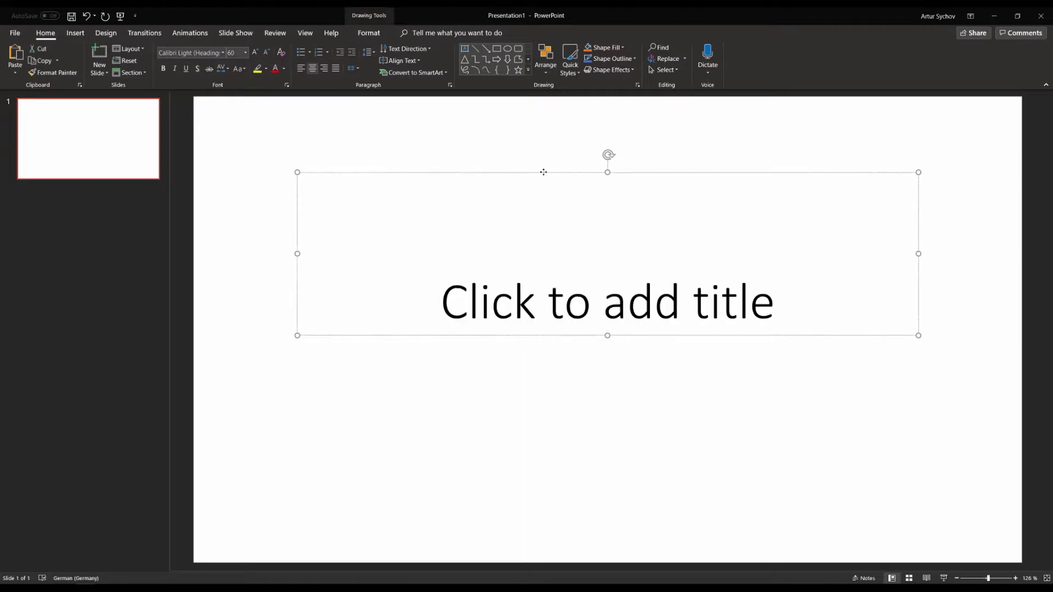
pyautogui.press('Delete')
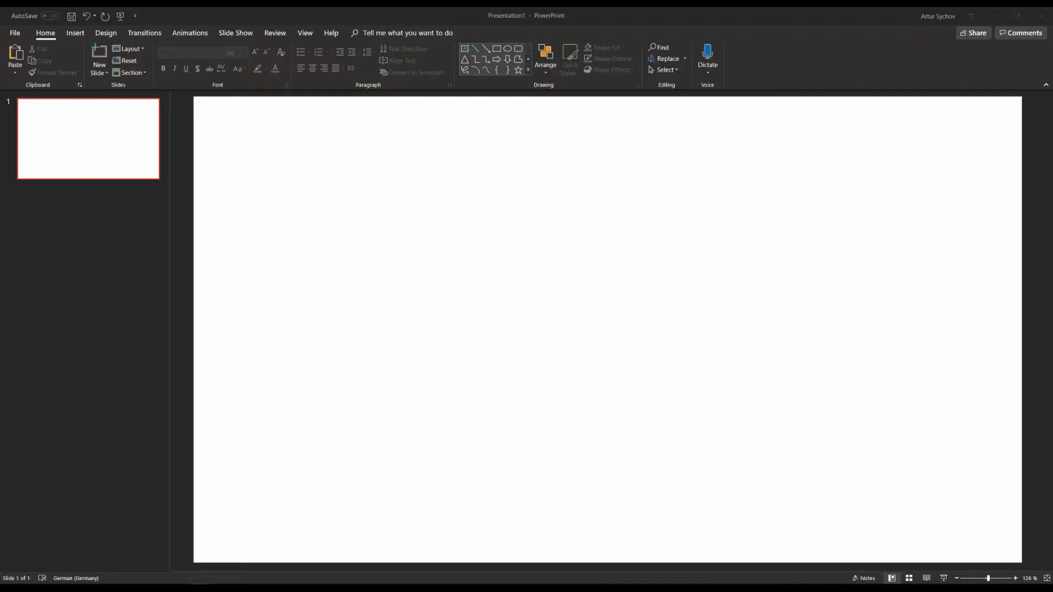
pyautogui.hotkey('ctrl', 'v')
pyautogui.doubleClick(594, 313)
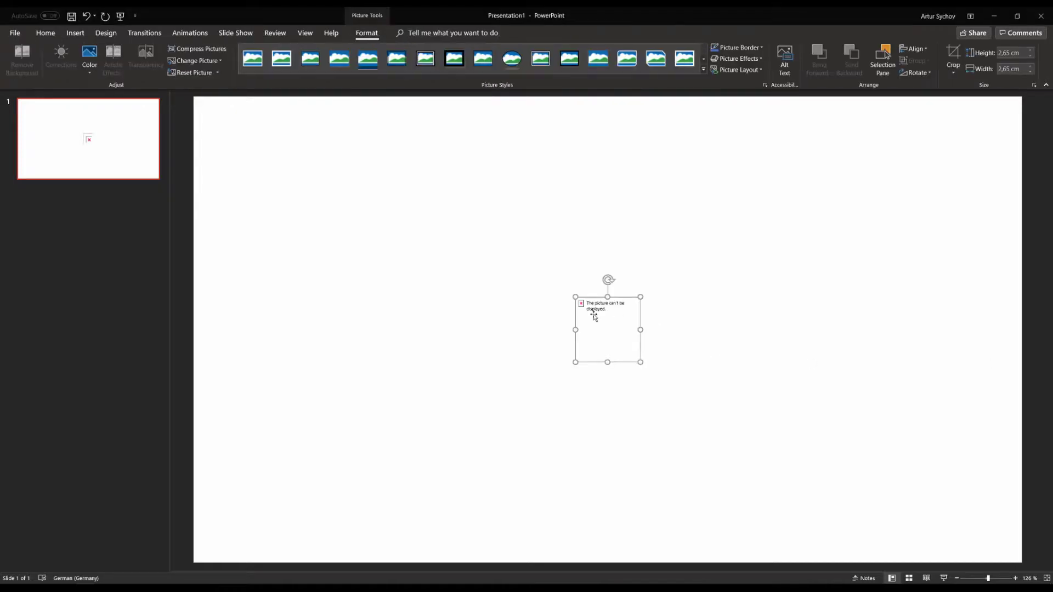
pyautogui.press('Delete')
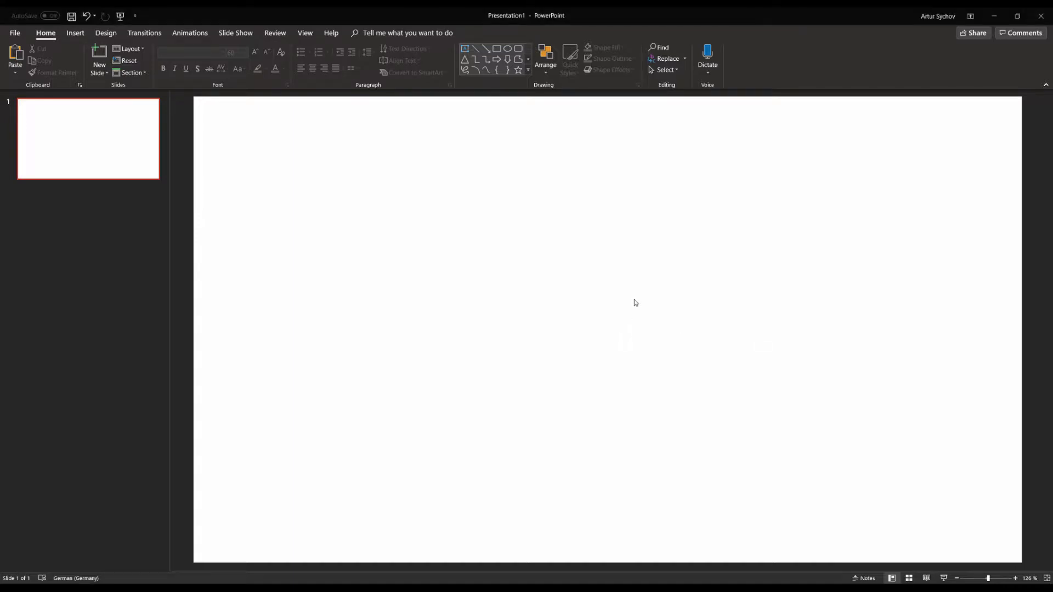
# Paste the picture of the pointing man and move it against the slide's left edge.
pyautogui.hotkey('ctrl', 'v')
pyautogui.moveTo(551, 306); pyautogui.dragTo(345, 306)
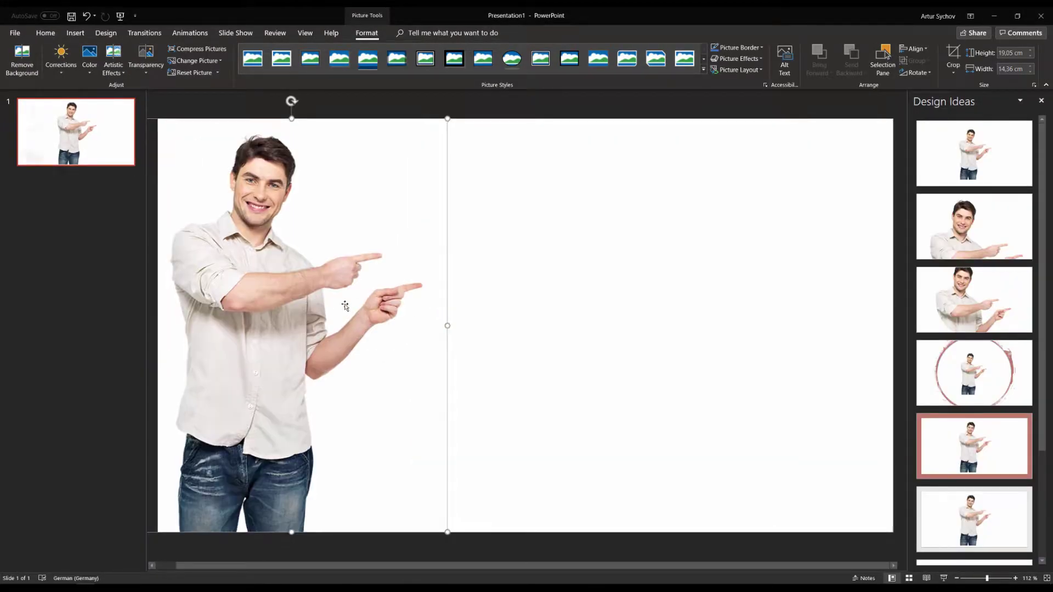
pyautogui.click(602, 338)
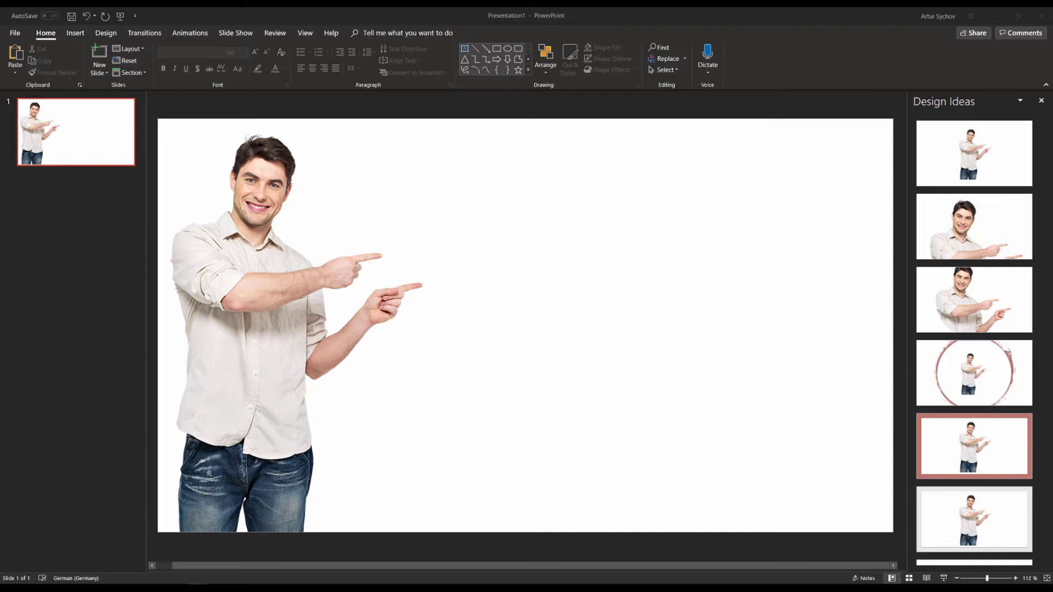
# Paste the mountain landscape photo, shrink it to about 14.48 by 19.48 cm, and place it beside the man.
pyautogui.click(665, 376)
pyautogui.hotkey('ctrl', 'v')
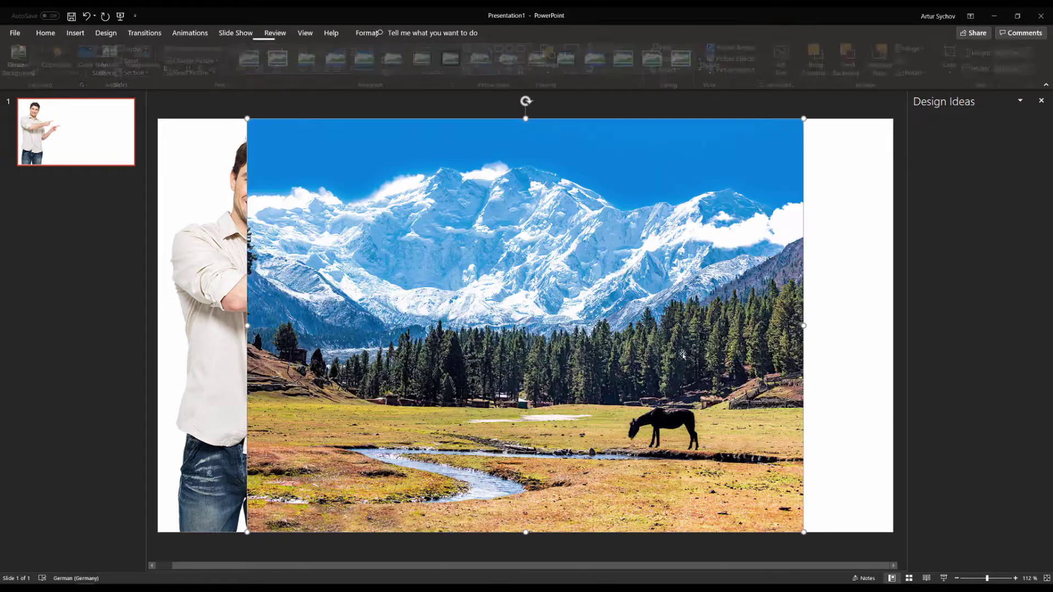
pyautogui.moveTo(247, 118); pyautogui.dragTo(376, 219)
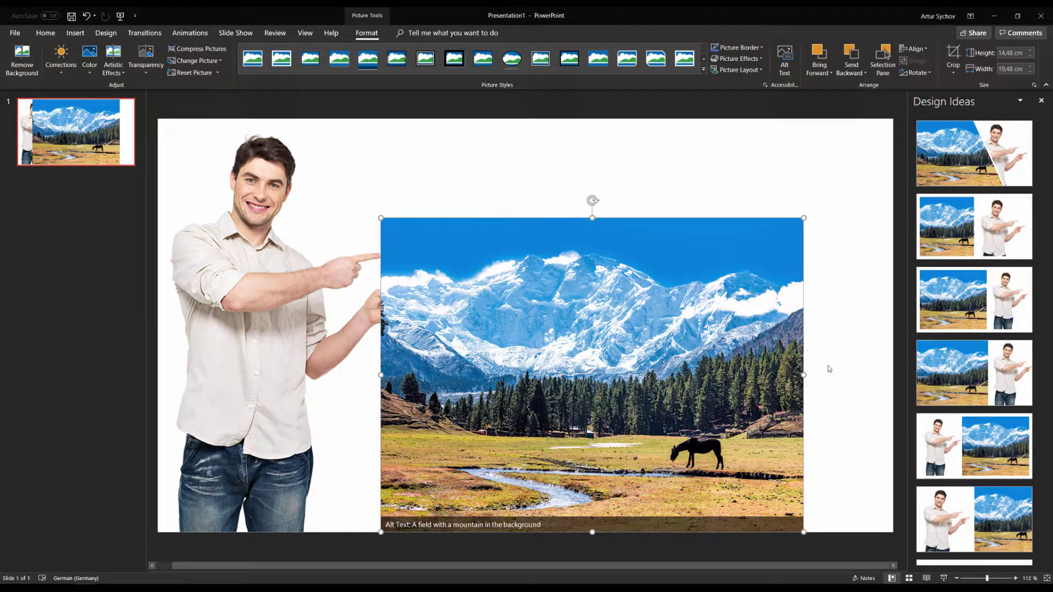
pyautogui.moveTo(548, 357); pyautogui.dragTo(586, 300)
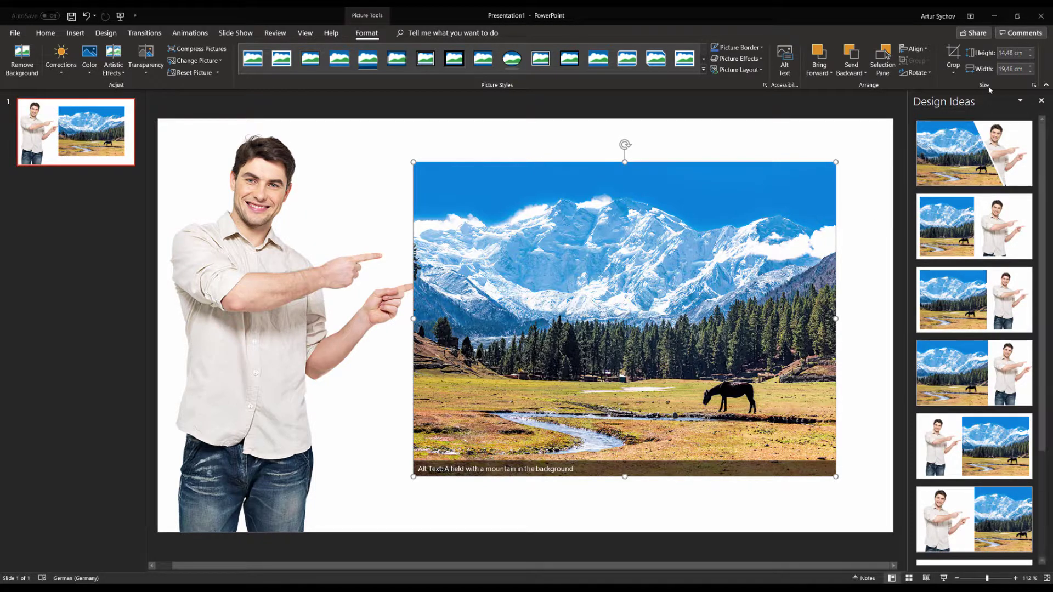
pyautogui.scroll(-2, 979, 227)
pyautogui.scroll(-1, 979, 254)
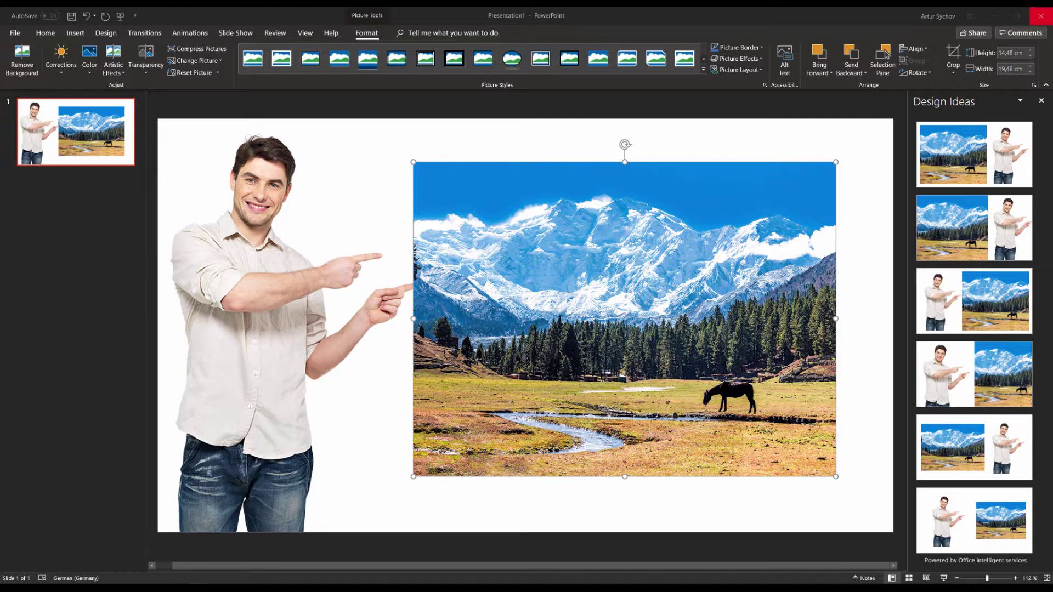
# Paste the Australian flag picture onto the slide, overlapping the lower part of the landscape photo.
pyautogui.click(574, 493)
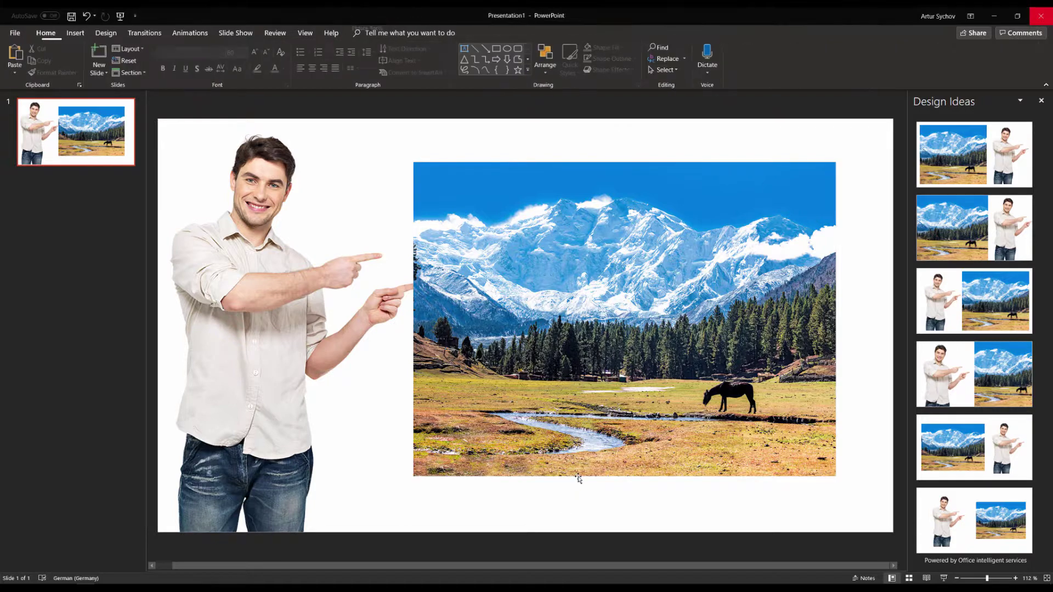
pyautogui.hotkey('ctrl', 'v')
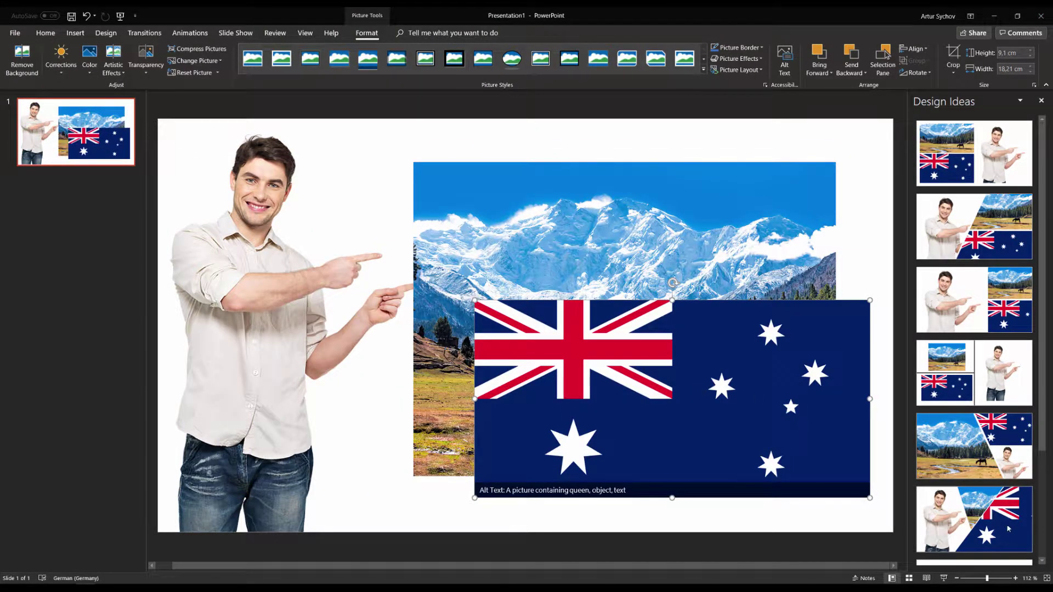
pyautogui.scroll(-3, 986, 472)
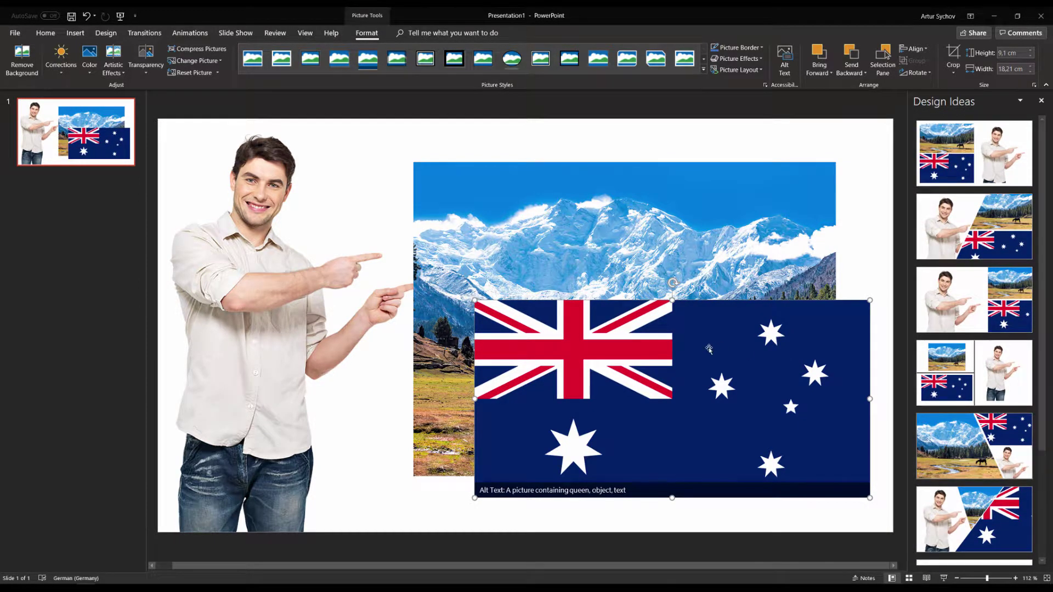
pyautogui.click(365, 405)
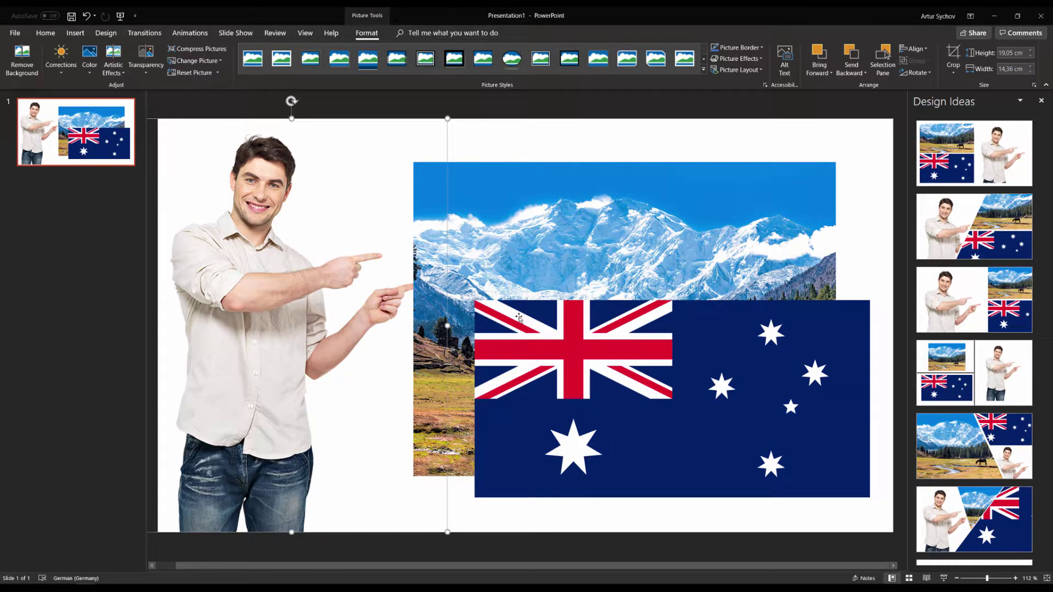
pyautogui.click(778, 417)
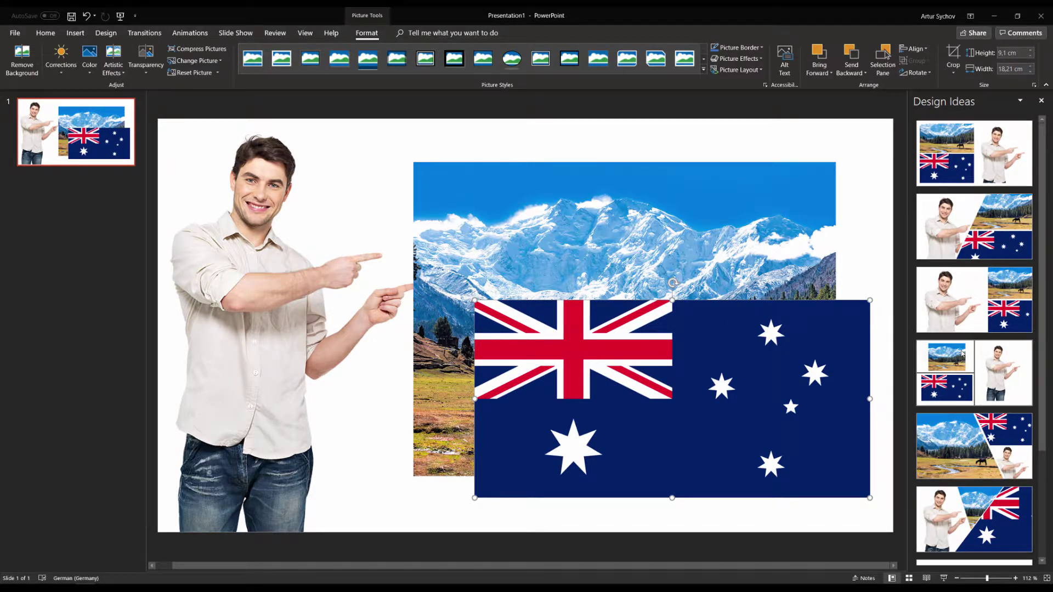
# Try the design idea that places the landscape in a wedge between the man and a large diagonally cut flag.
pyautogui.click(960, 519)
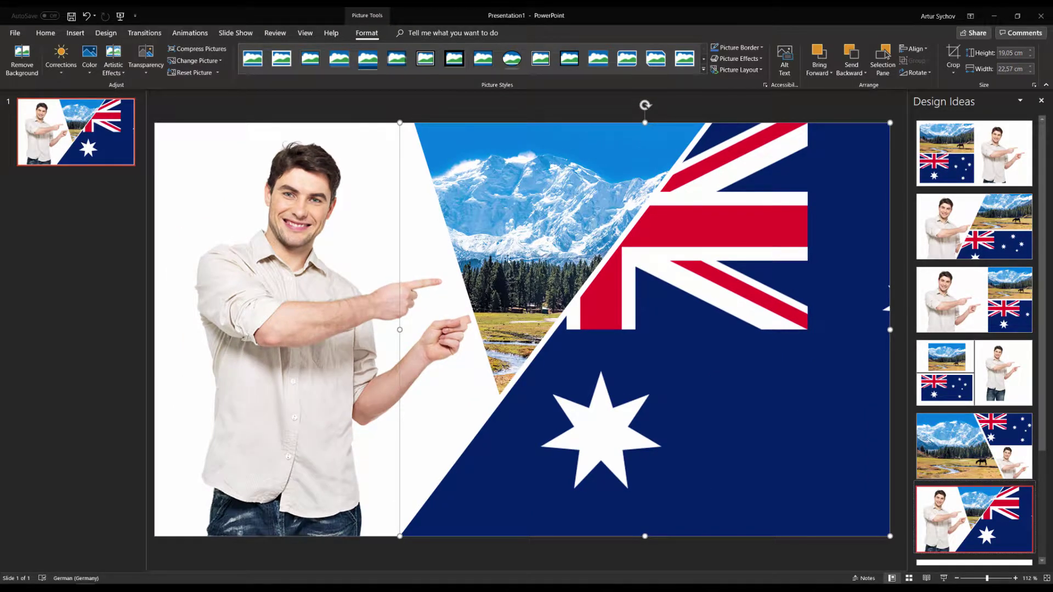
pyautogui.click(316, 258)
pyautogui.click(654, 297)
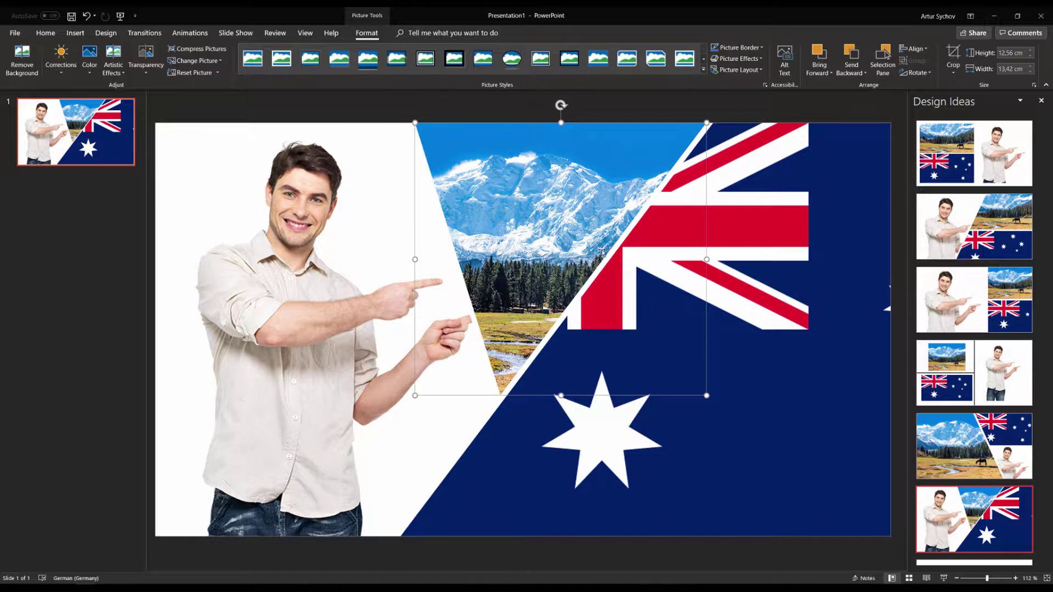
pyautogui.scroll(-3, 952, 376)
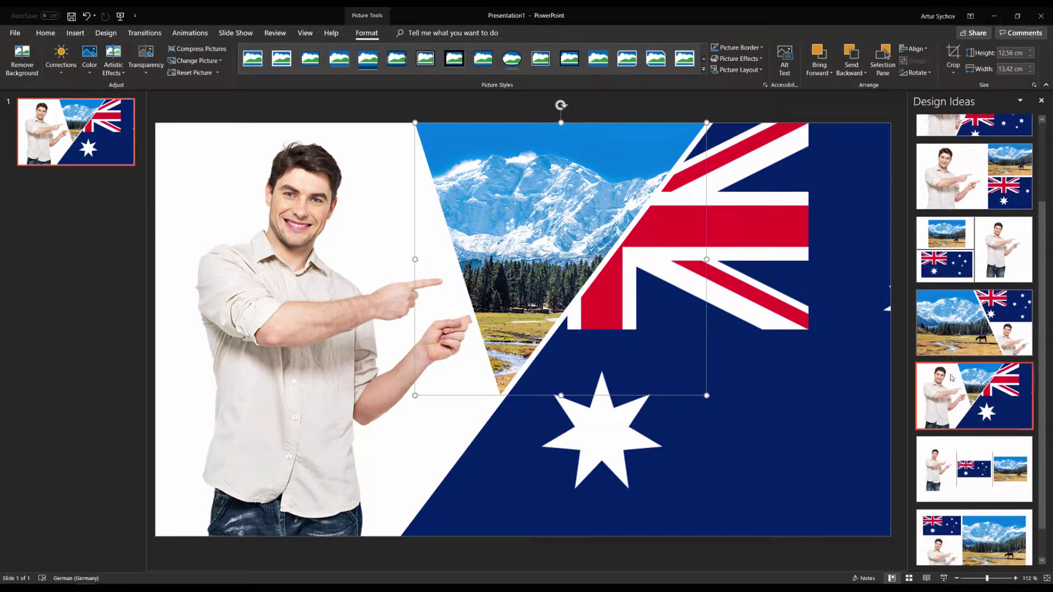
pyautogui.scroll(3, 954, 384)
pyautogui.scroll(1, 956, 387)
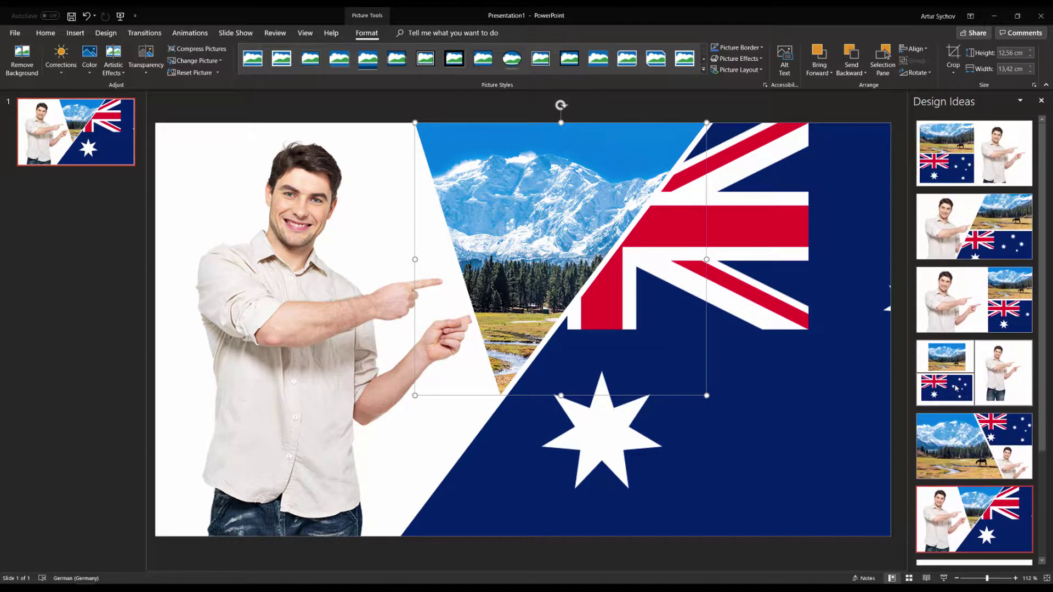
# Apply the design idea with the man beside a diagonal edge and the landscape above the flag, then slightly shrink his picture.
pyautogui.click(979, 227)
pyautogui.click(381, 319)
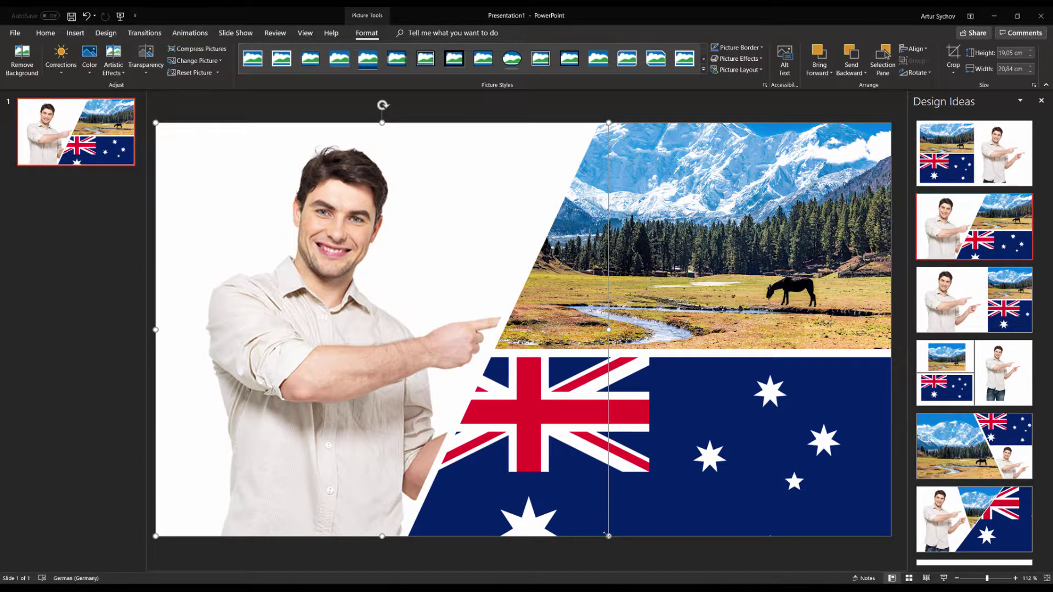
pyautogui.moveTo(608, 535)
pyautogui.mouseDown()
pyautogui.moveTo(493, 431)
pyautogui.moveTo(608, 536)
pyautogui.mouseUp()
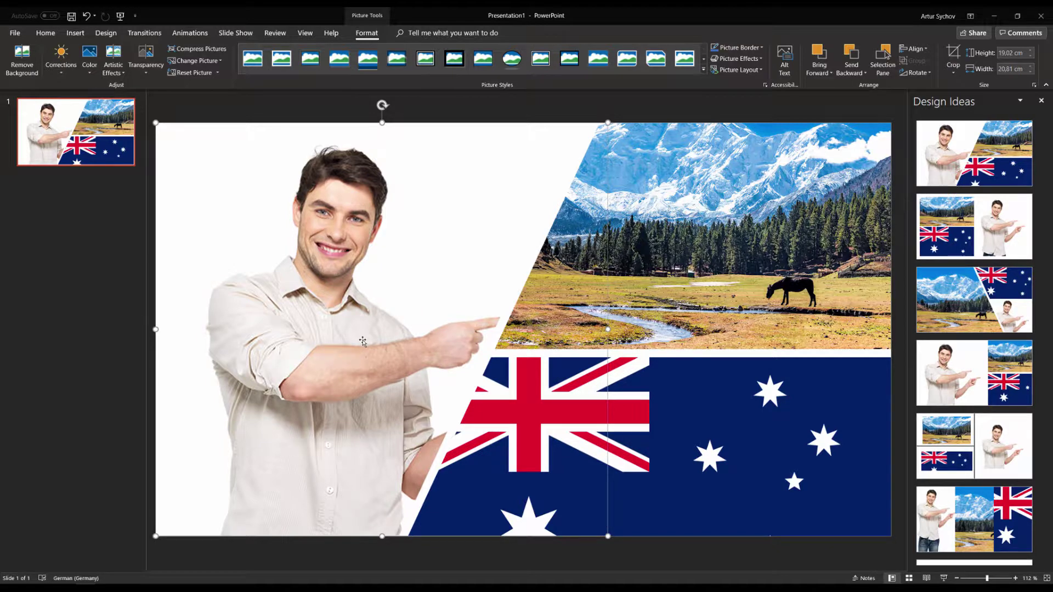
# Copy slide 1 and paste it as a second slide.
pyautogui.rightClick(73, 140)
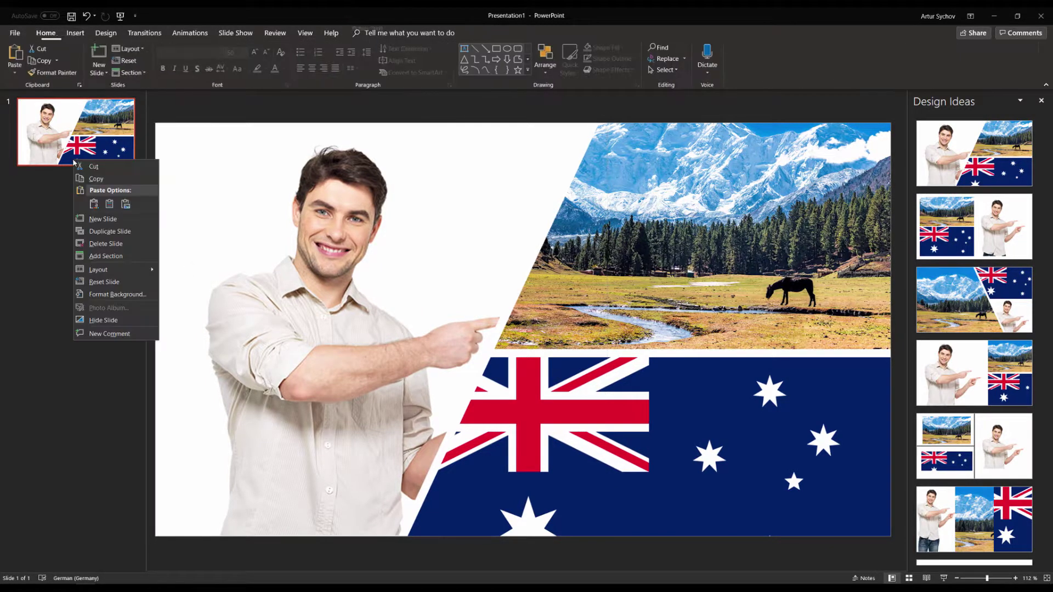
pyautogui.click(94, 180)
pyautogui.hotkey('ctrl', 'v')
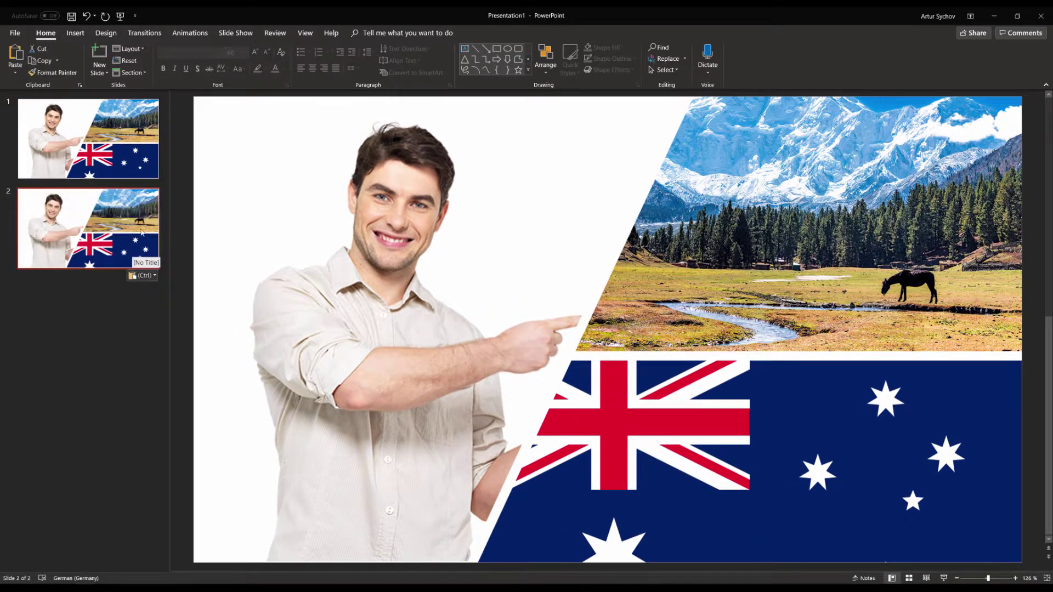
# Return to slide 1, show its design ideas again, and select the man's picture.
pyautogui.click(135, 178)
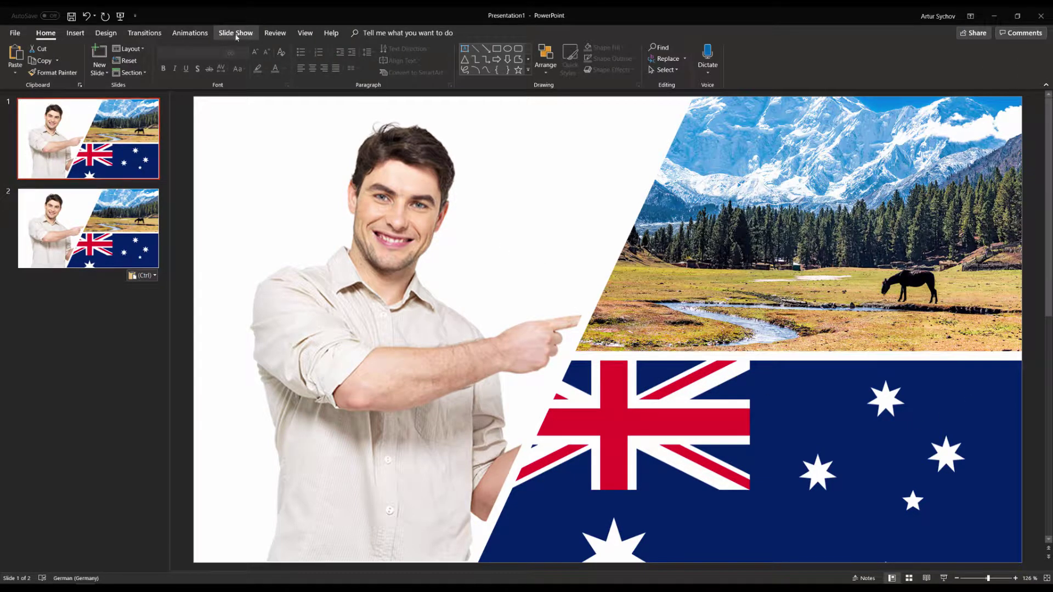
pyautogui.click(106, 33)
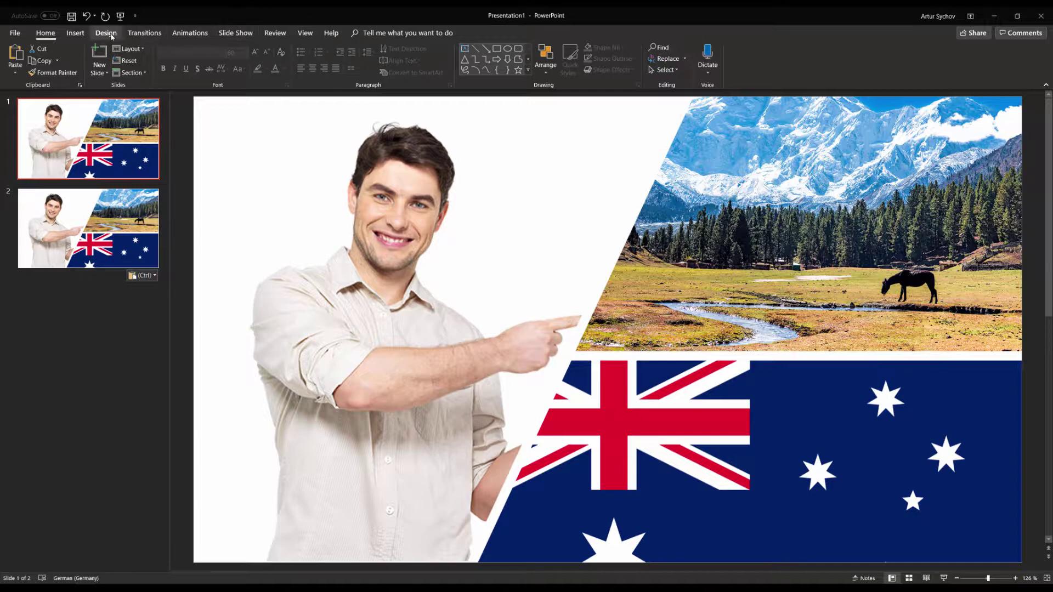
pyautogui.click(981, 66)
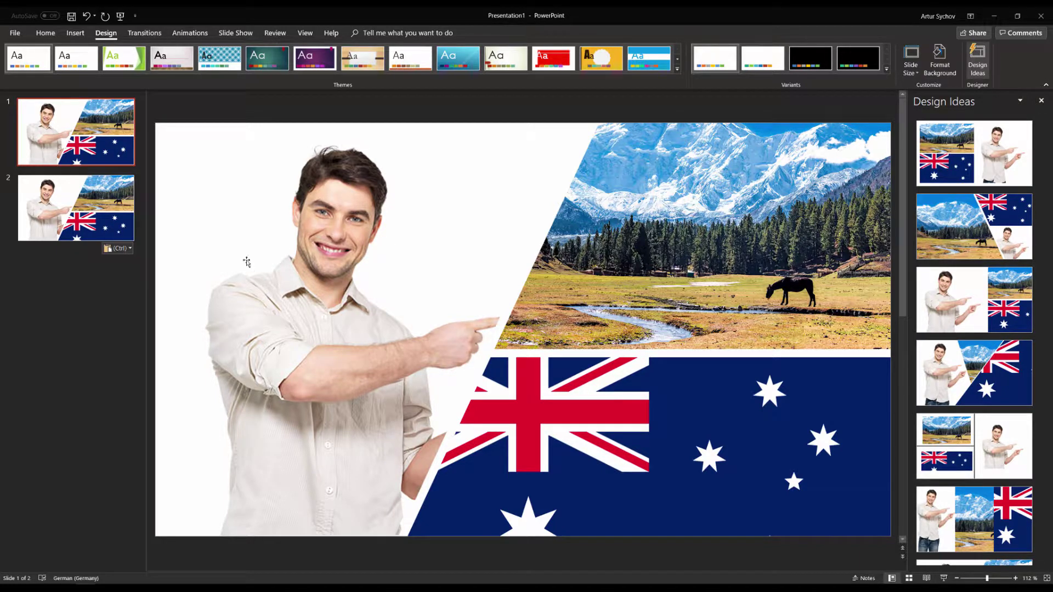
pyautogui.click(389, 319)
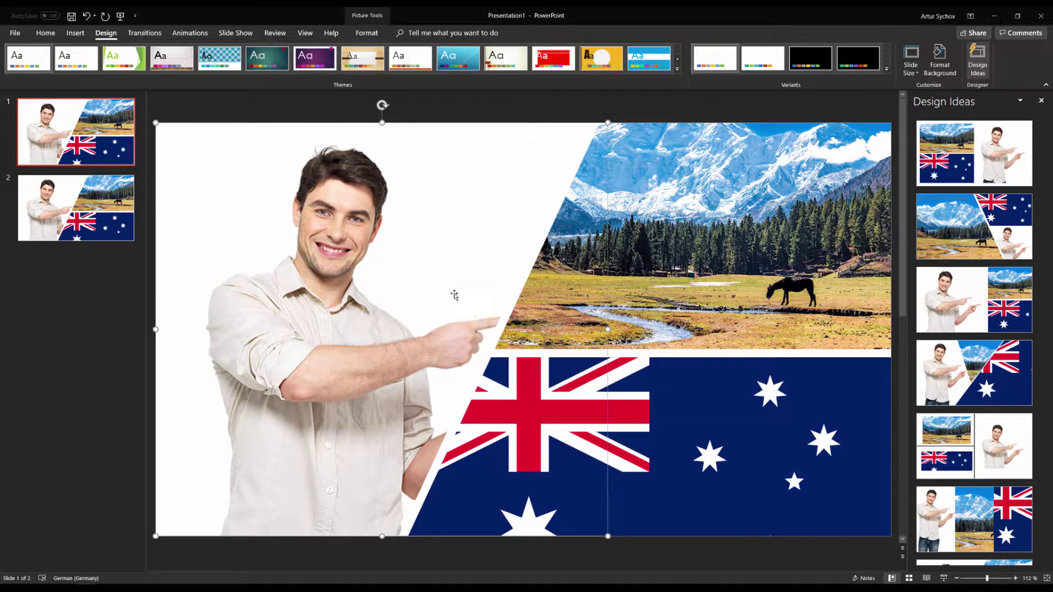
# Apply the straight-edged design idea with stacked landscape and flag to slide 2, and copy its man picture with both hands showing.
pyautogui.hotkey('ctrl', 'z')
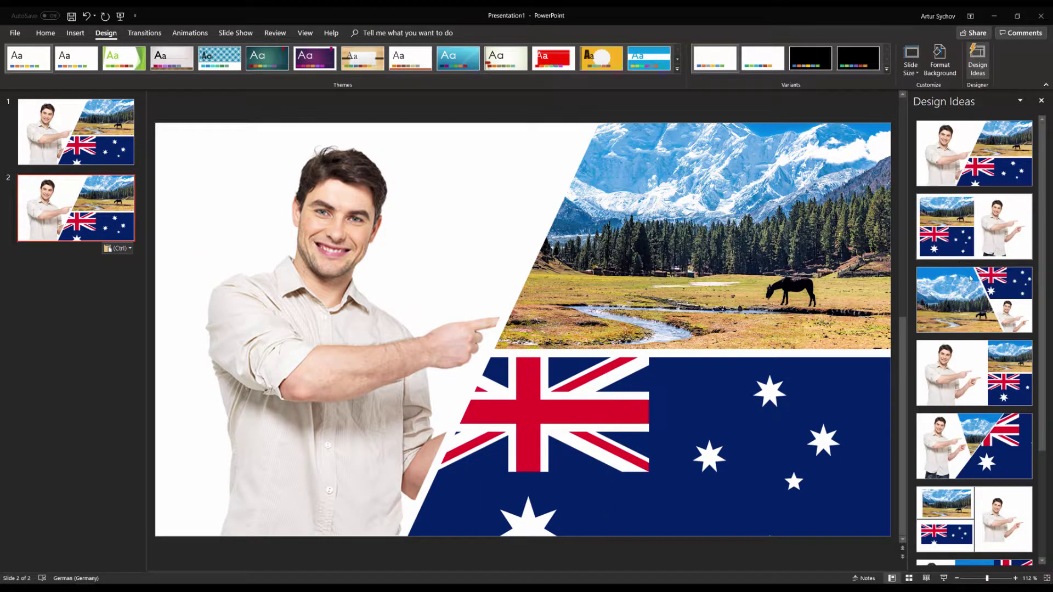
pyautogui.click(949, 375)
pyautogui.click(401, 337)
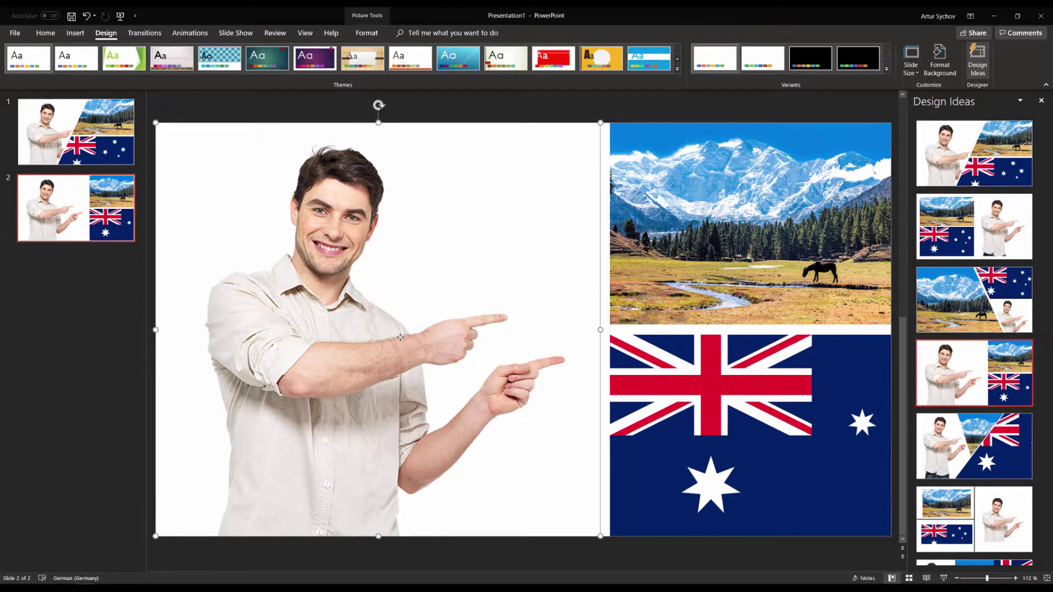
pyautogui.hotkey('ctrl', 'z')
# Replace the man on slide 1 with the copied picture, positioned so his lower hand overlaps the flag.
pyautogui.press('pageup')
pyautogui.click(300, 307)
pyautogui.press('Delete')
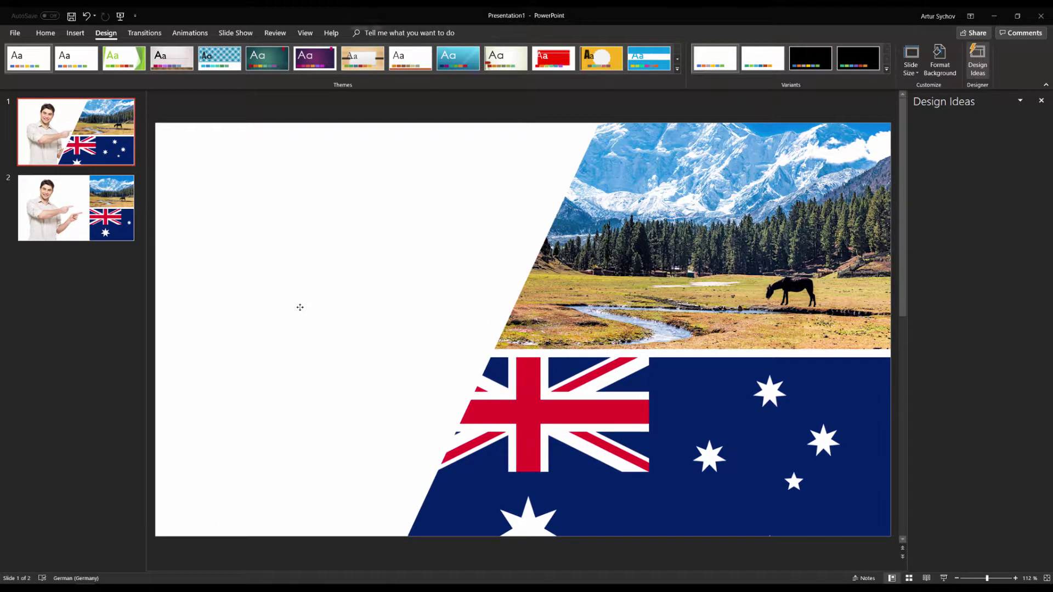
pyautogui.hotkey('ctrl', 'v')
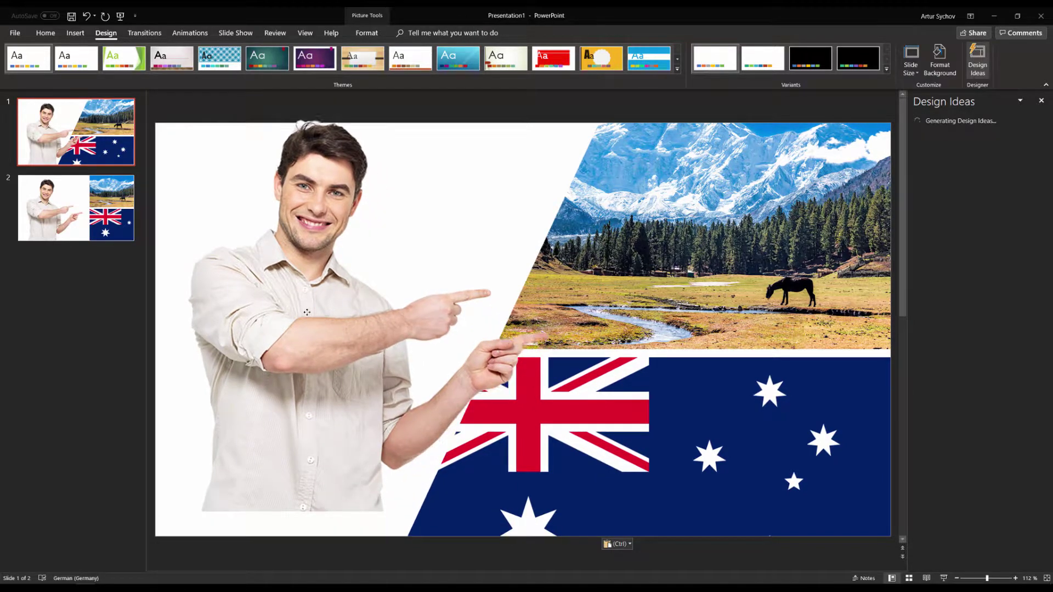
pyautogui.moveTo(307, 312); pyautogui.dragTo(303, 332)
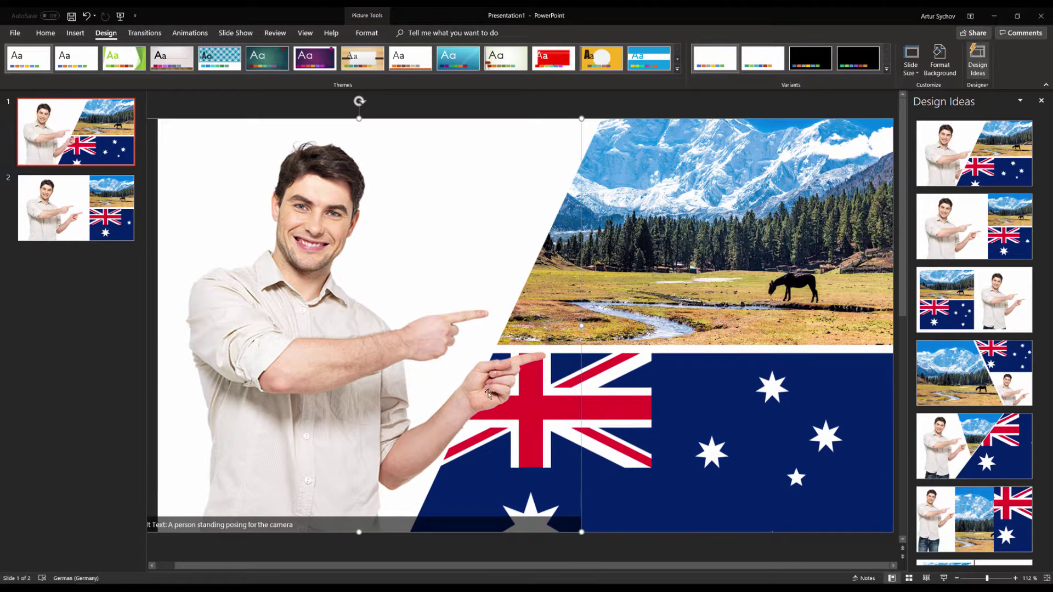
# Give the flag picture on slide 1 soft edges of 38 pt and shift it slightly to the right.
pyautogui.click(690, 243)
pyautogui.click(635, 383)
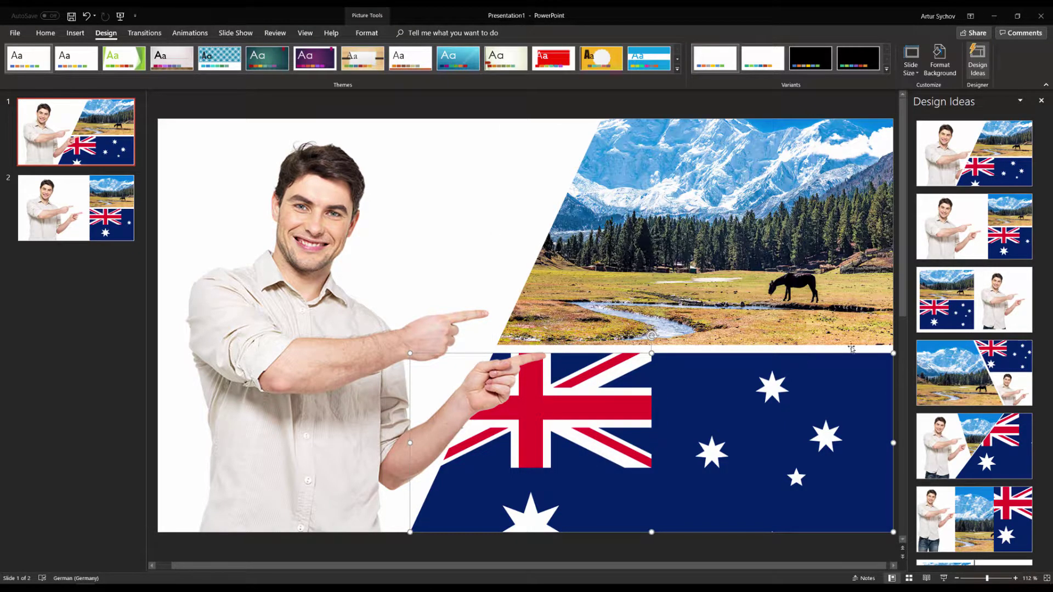
pyautogui.rightClick(685, 404)
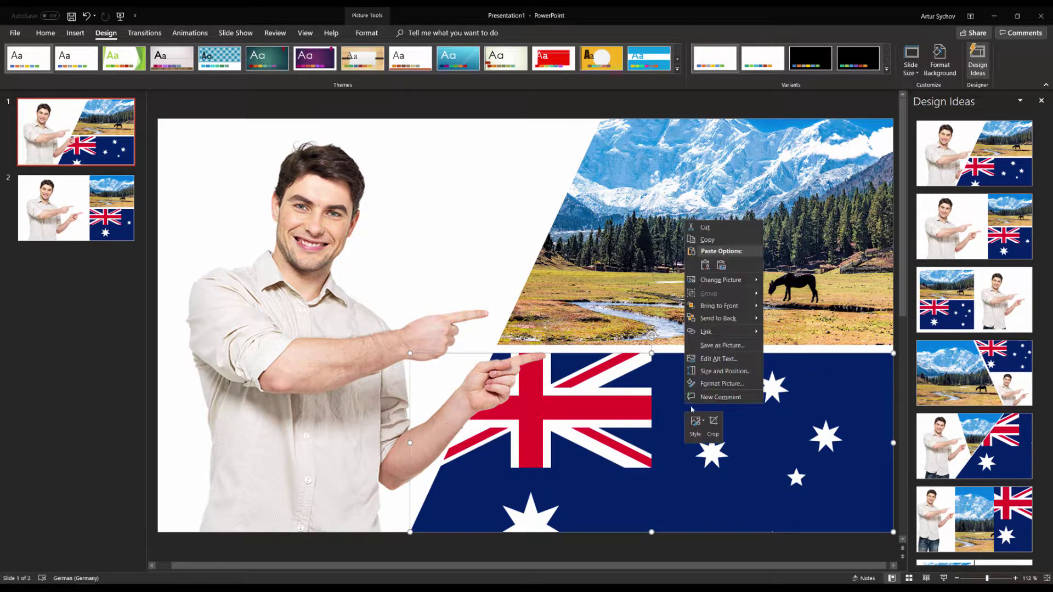
pyautogui.click(720, 388)
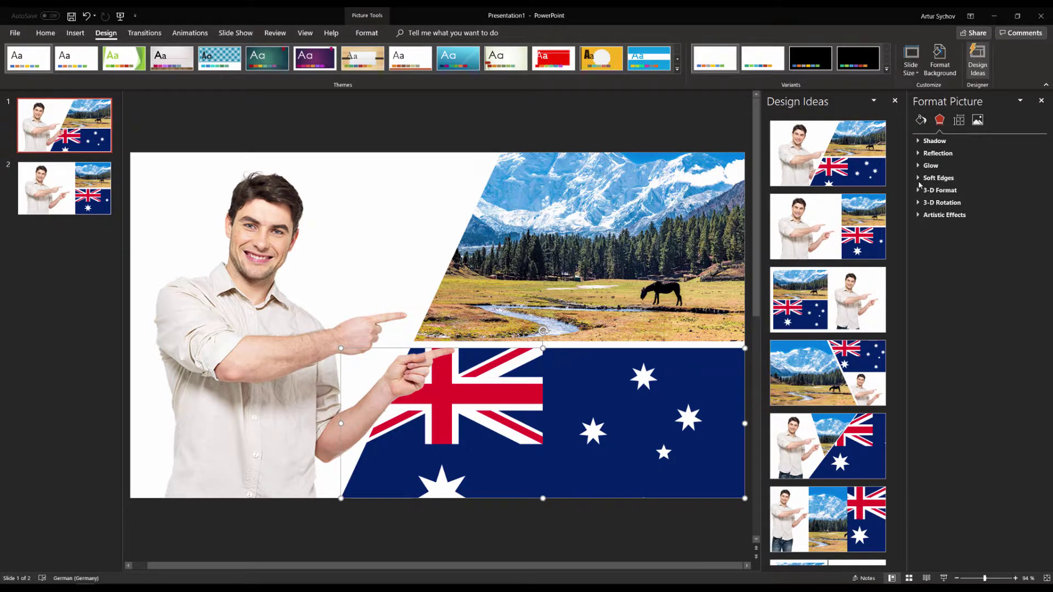
pyautogui.click(920, 179)
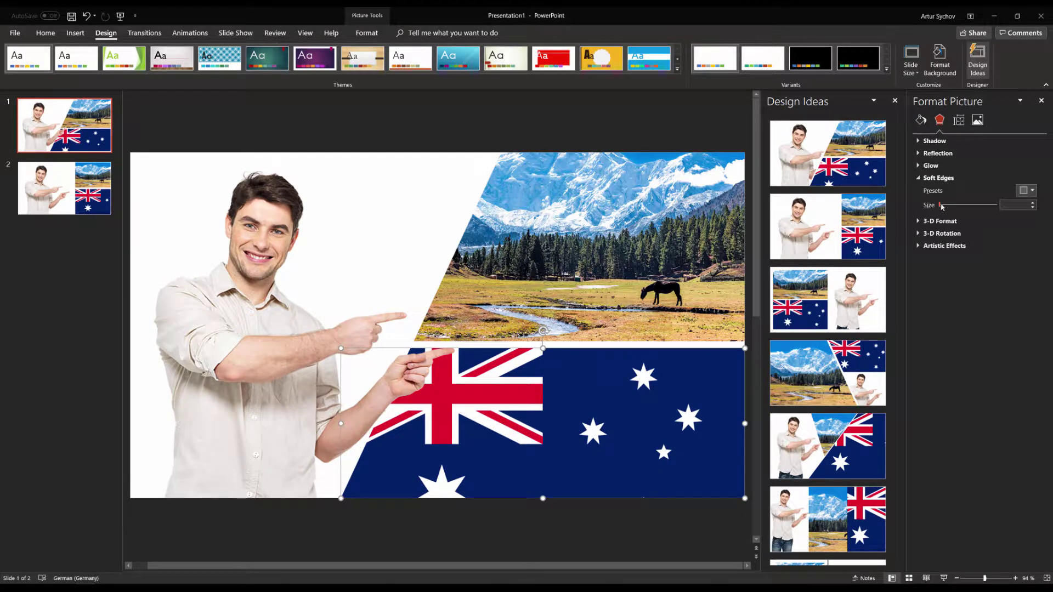
pyautogui.moveTo(943, 207); pyautogui.dragTo(961, 216)
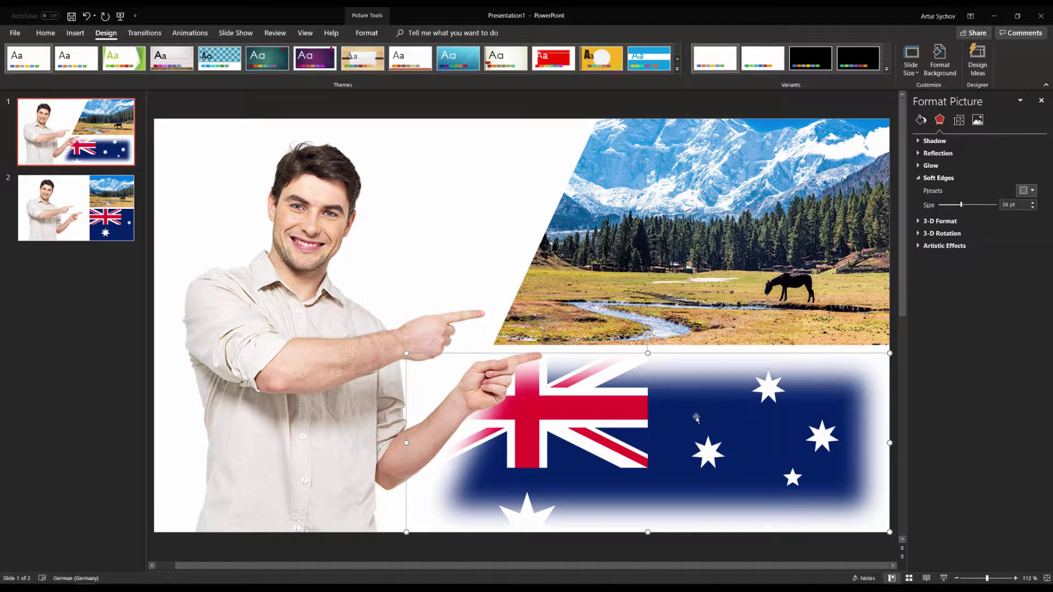
pyautogui.moveTo(696, 418); pyautogui.dragTo(716, 421)
# Give the mountain landscape picture soft edges of 36 pt.
pyautogui.click(759, 268)
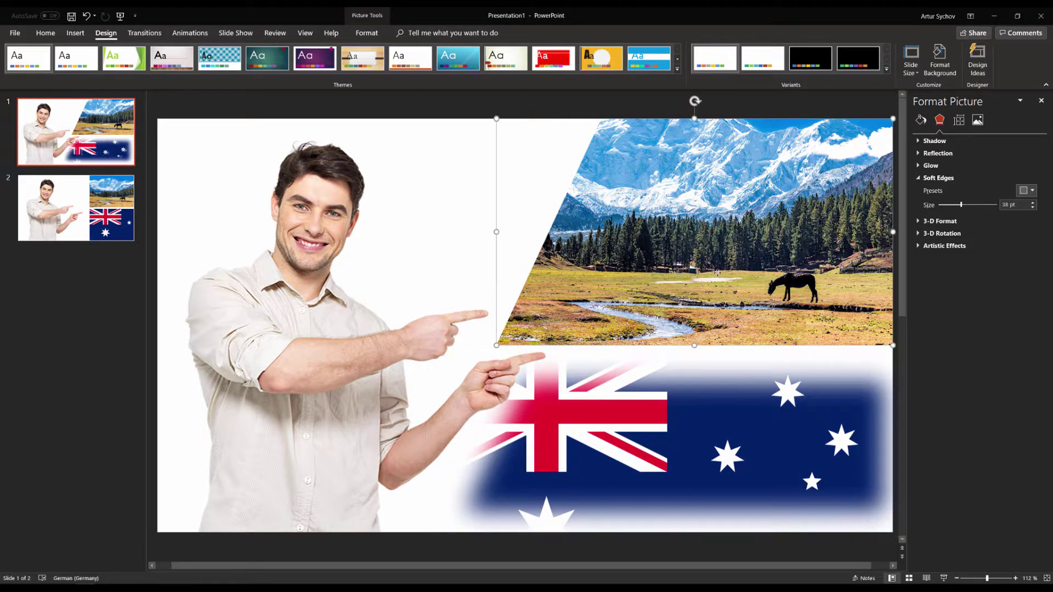
pyautogui.moveTo(940, 206); pyautogui.dragTo(963, 214)
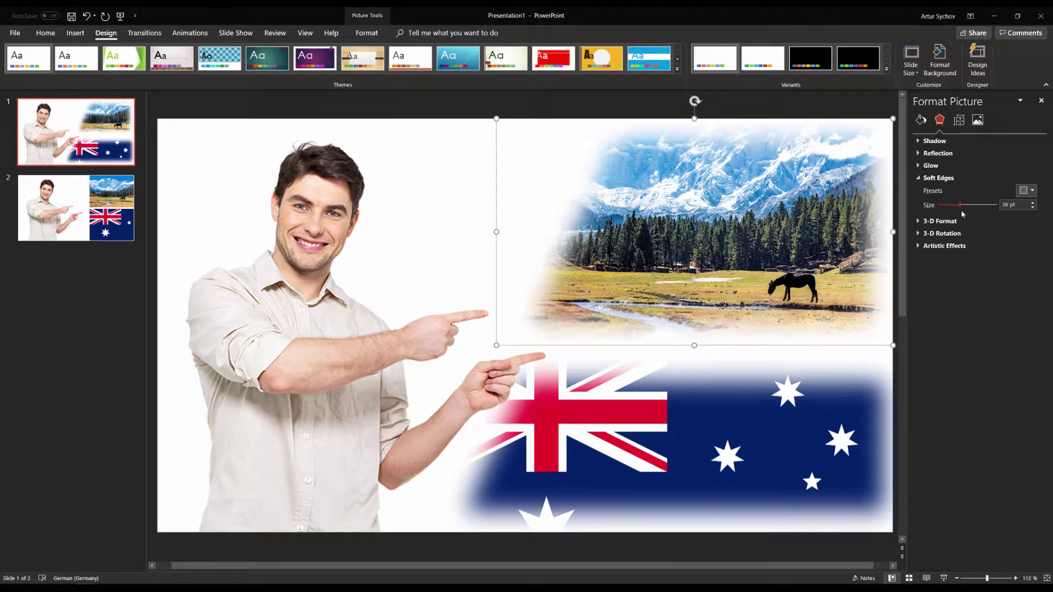
pyautogui.click(364, 190)
pyautogui.scroll(-4, 540, 229)
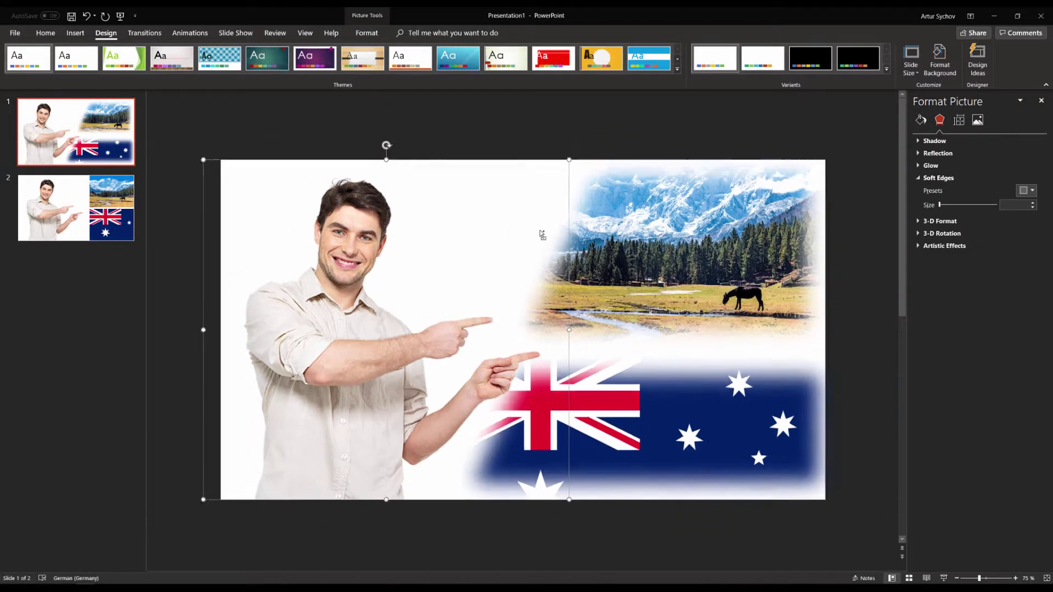
pyautogui.scroll(4, 541, 231)
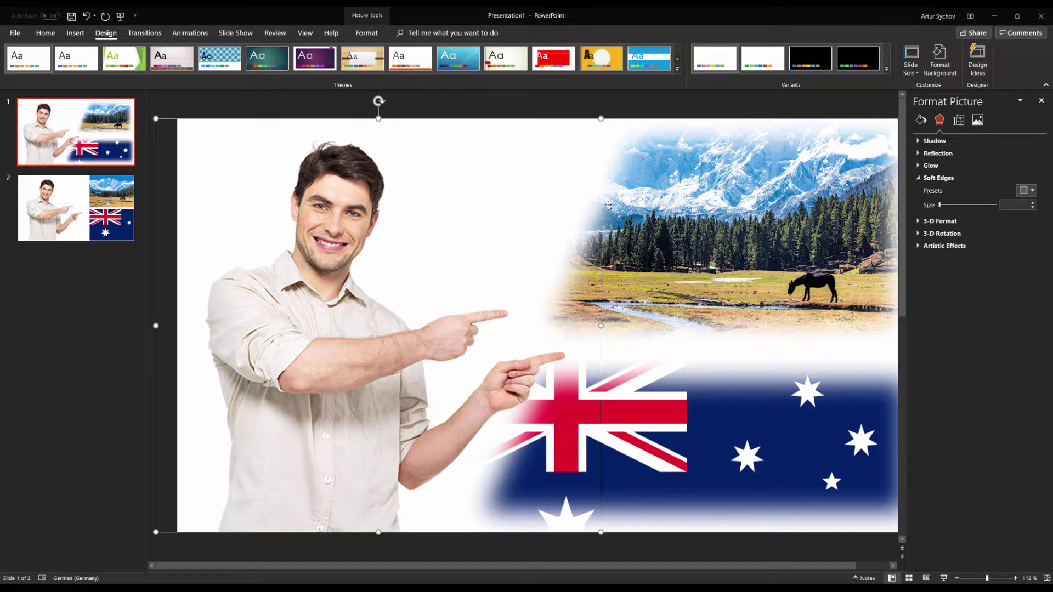
pyautogui.scroll(-3, 670, 232)
pyautogui.scroll(3, 671, 233)
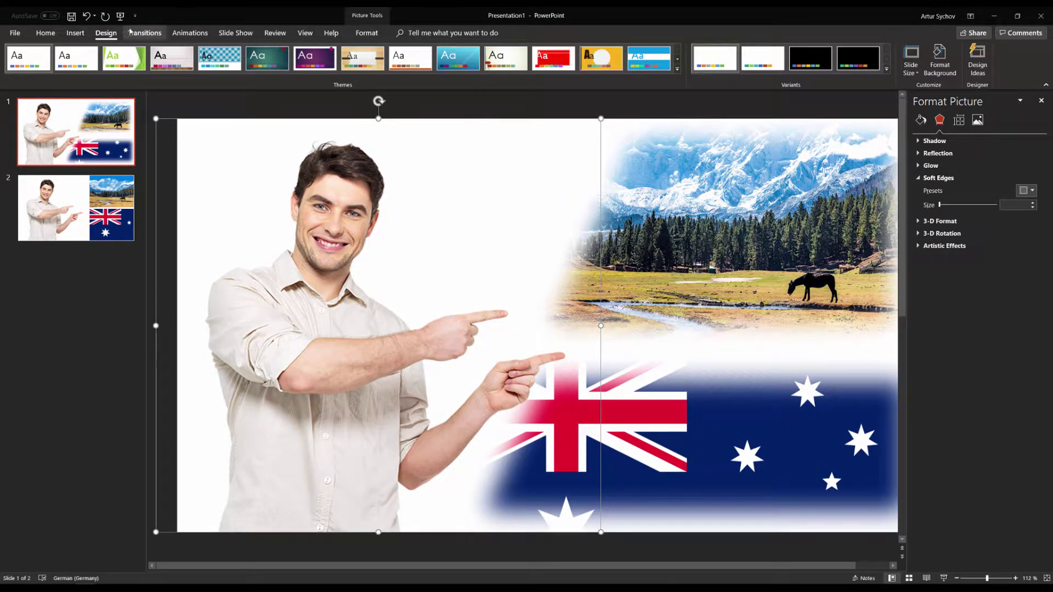
# Insert WordArt in the bold black style with a blue hard shadow, reading "Best vacation of my life!!!".
pyautogui.click(75, 33)
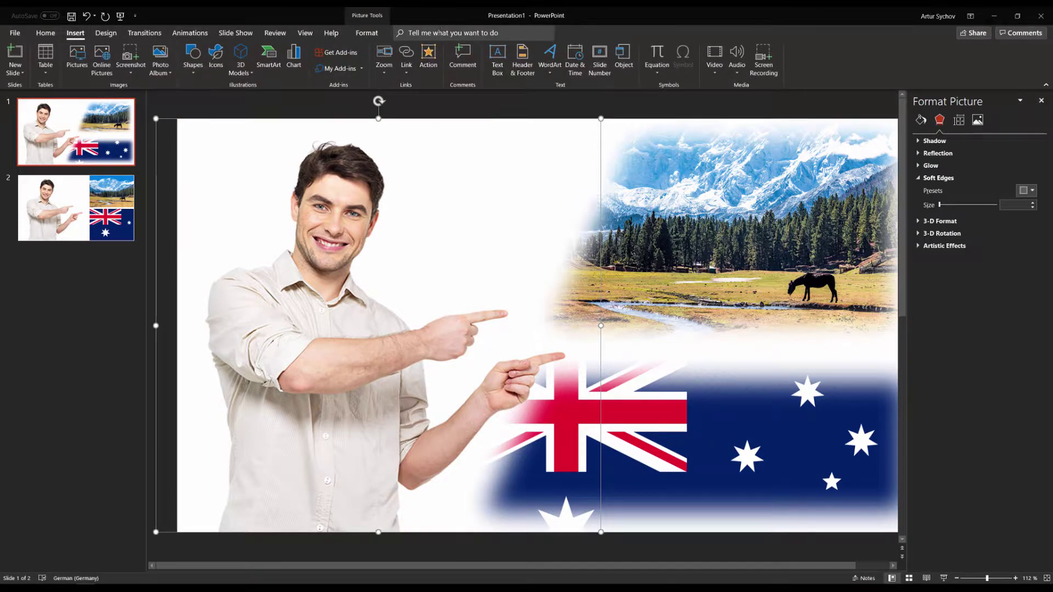
pyautogui.click(556, 71)
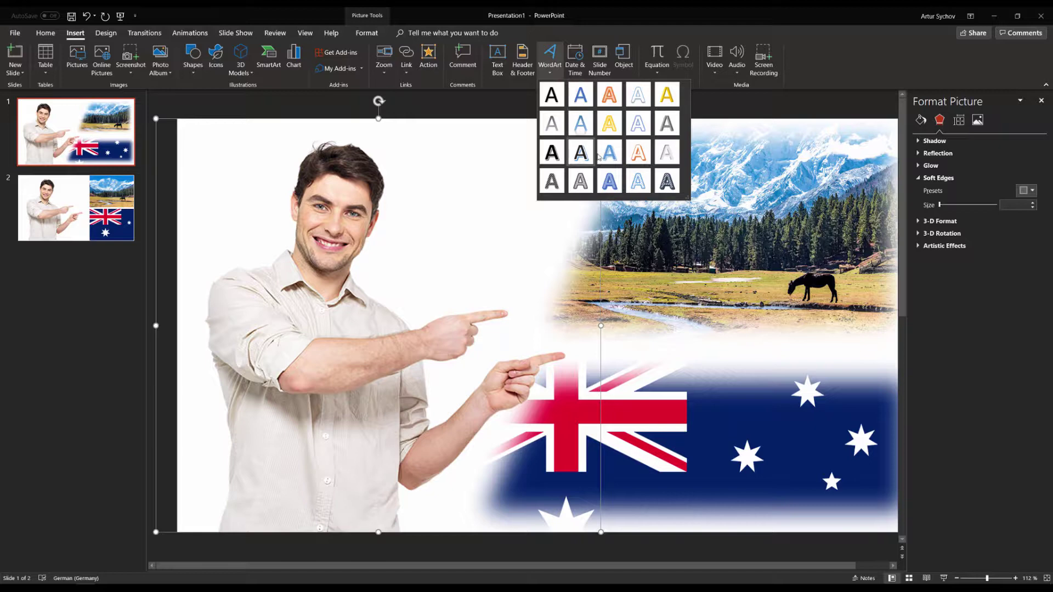
pyautogui.click(581, 153)
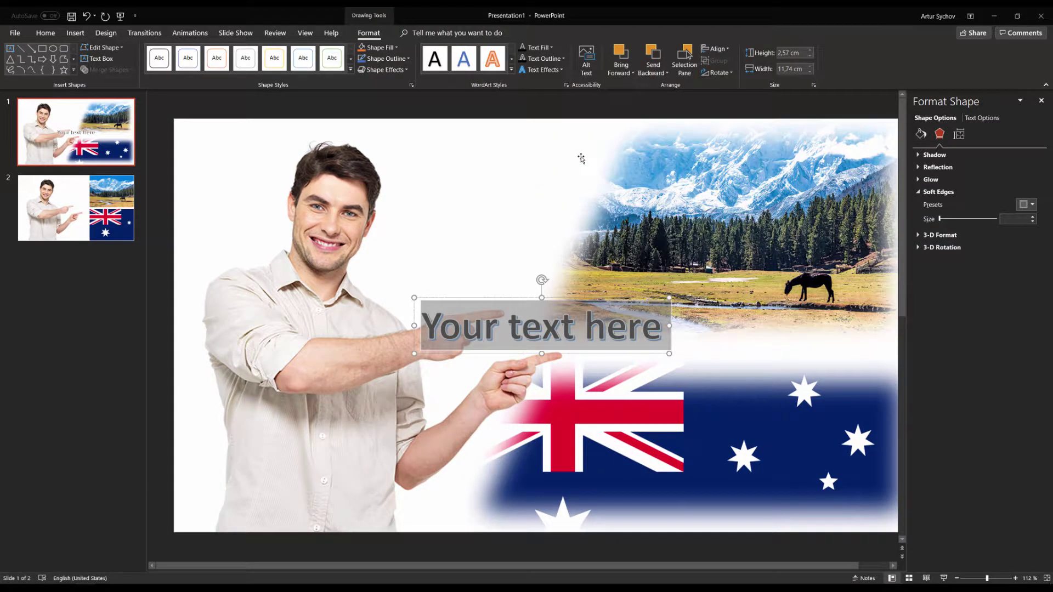
pyautogui.write('Best vac')
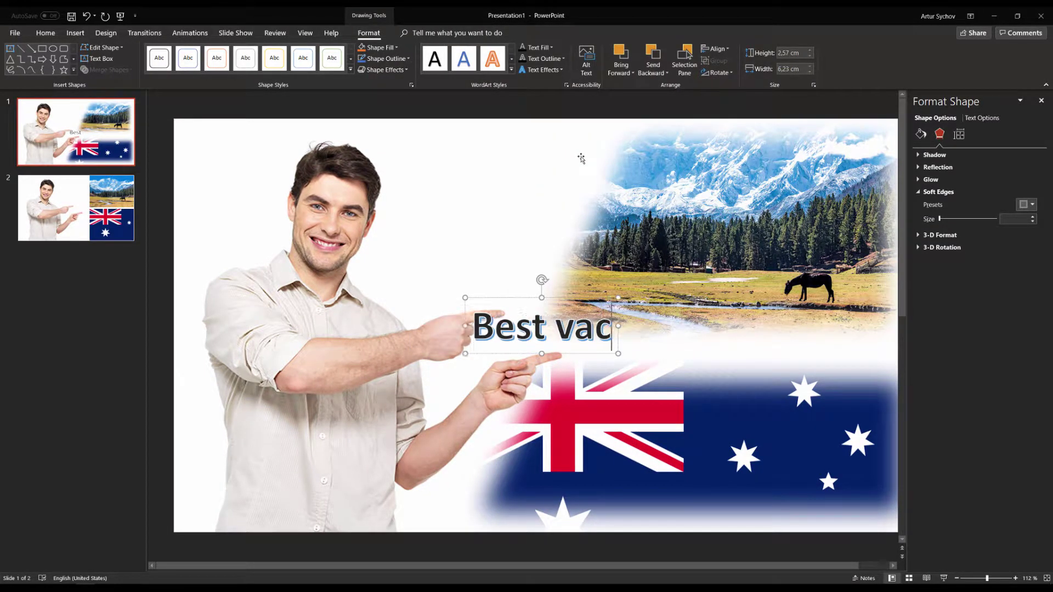
pyautogui.write('ation of my l')
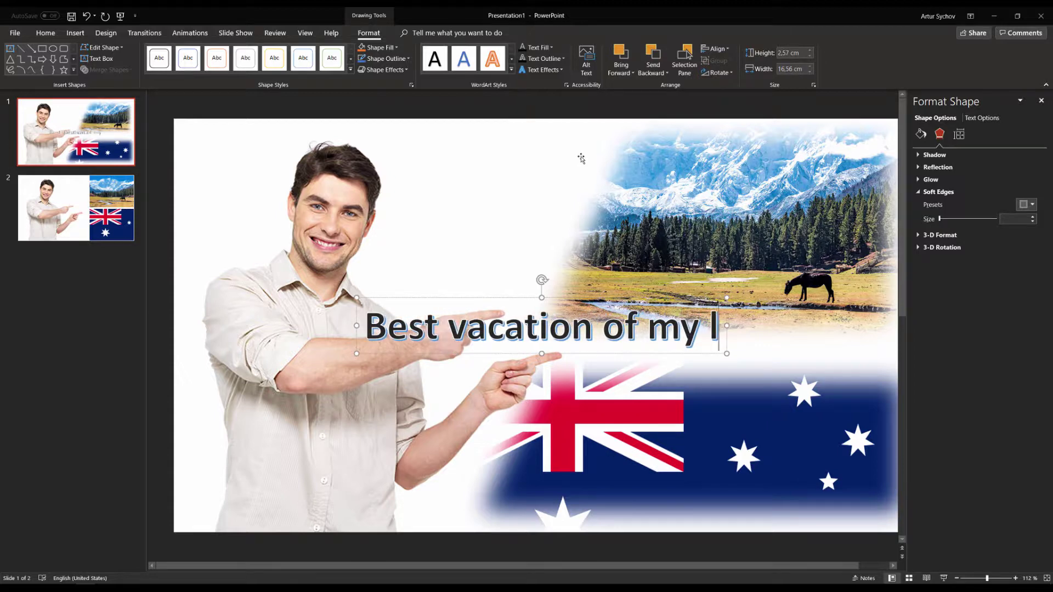
pyautogui.write('ife!!!')
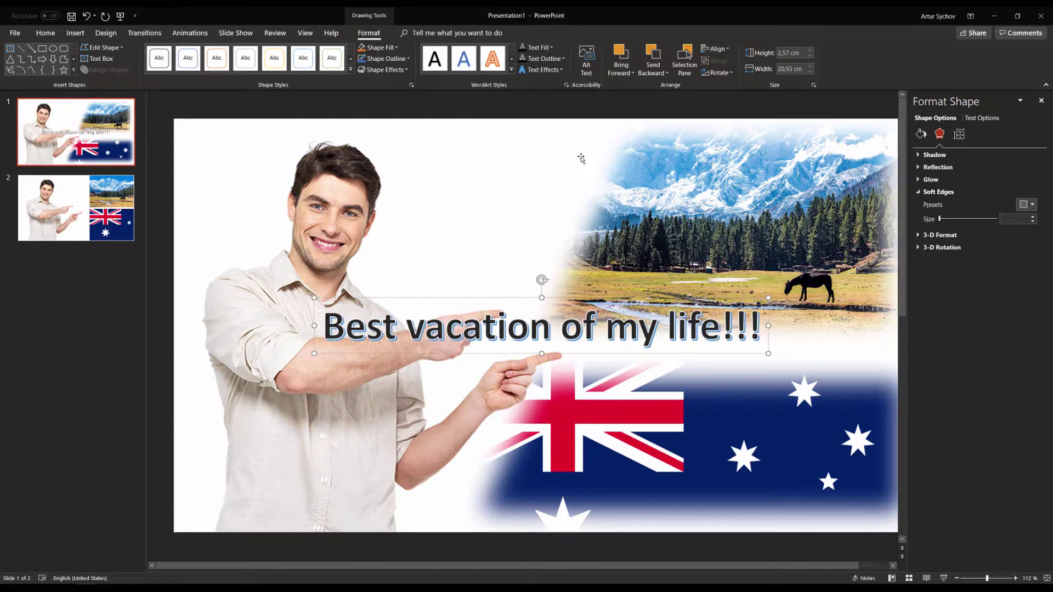
# Change the font color of the entire WordArt title to dark red.
pyautogui.hotkey('ctrl', 'a')
pyautogui.rightClick(678, 336)
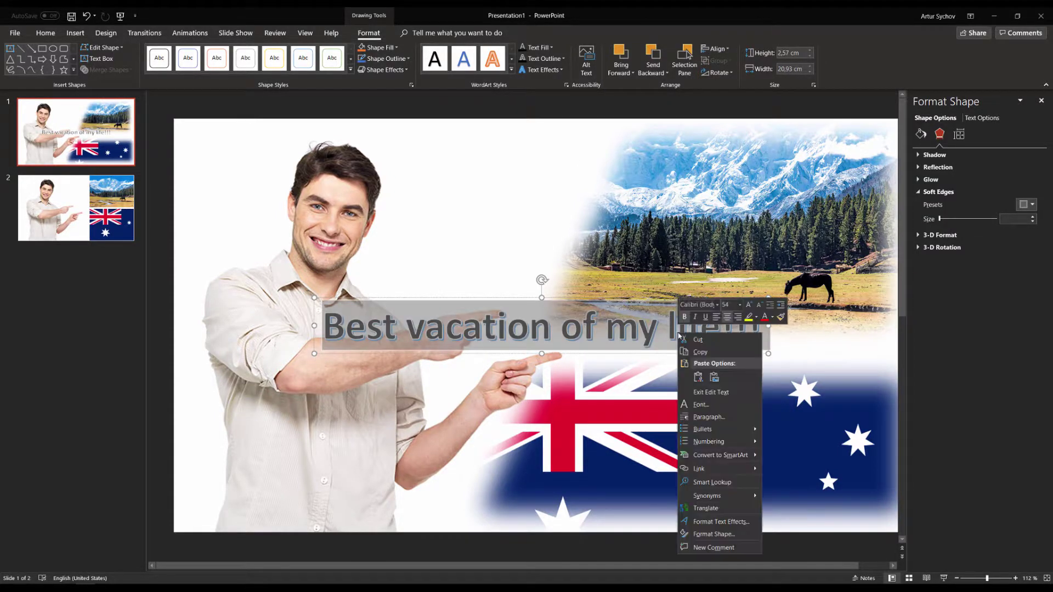
pyautogui.click(764, 317)
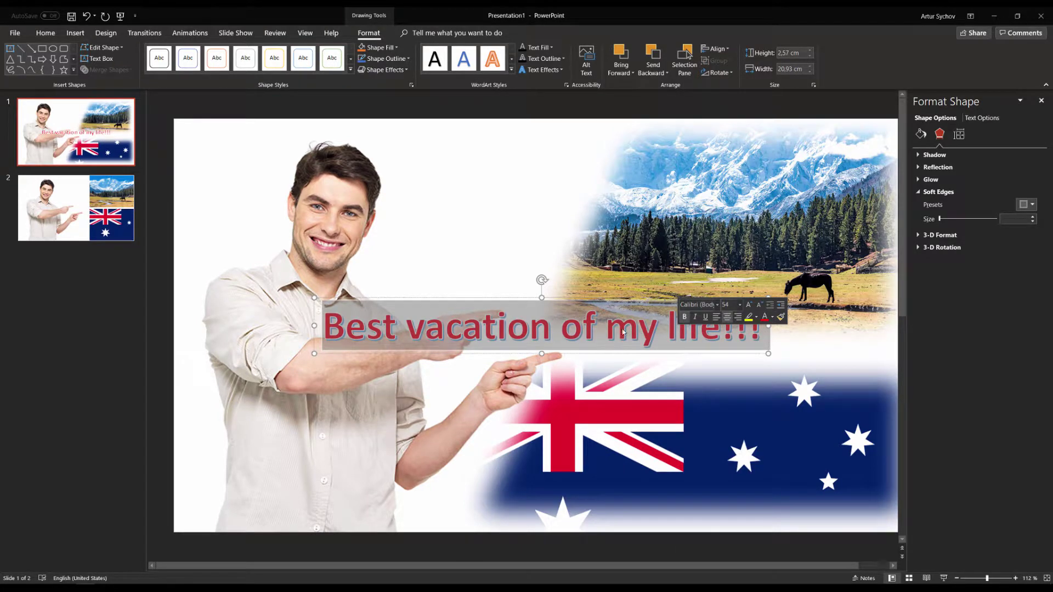
pyautogui.click(772, 319)
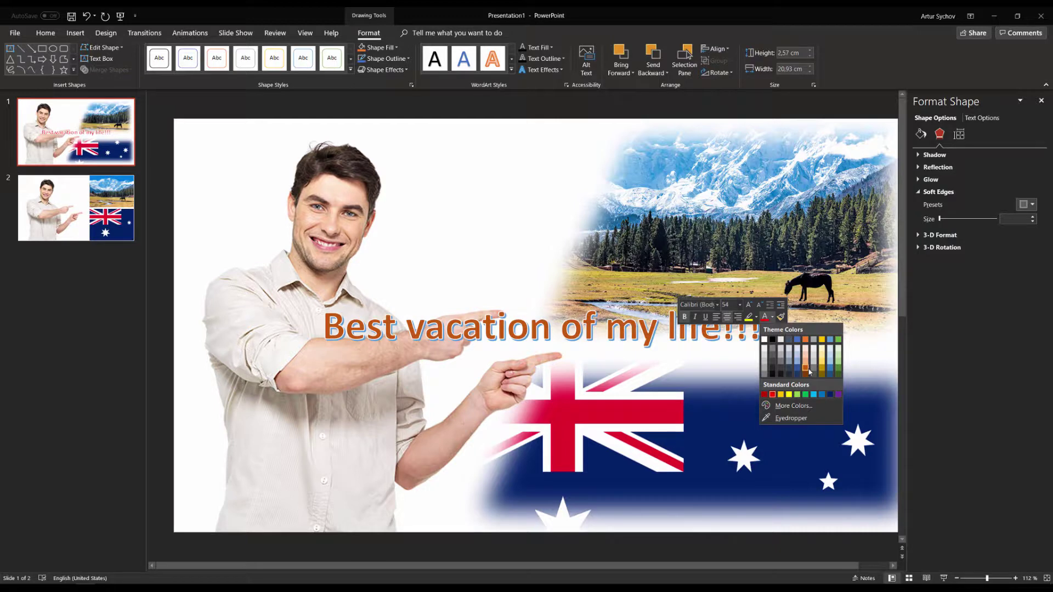
pyautogui.click(772, 394)
pyautogui.click(700, 349)
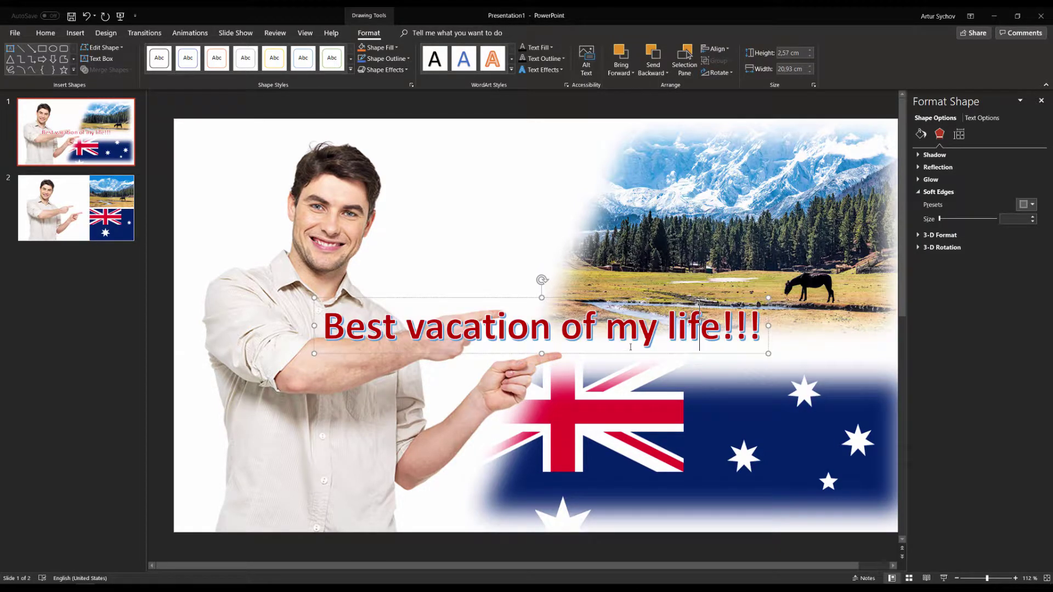
# Move the title to the upper area beside the man's head and narrow its box to about 12.34 cm so it wraps onto two lines.
pyautogui.moveTo(632, 356); pyautogui.dragTo(693, 175)
pyautogui.moveTo(831, 145); pyautogui.dragTo(643, 147)
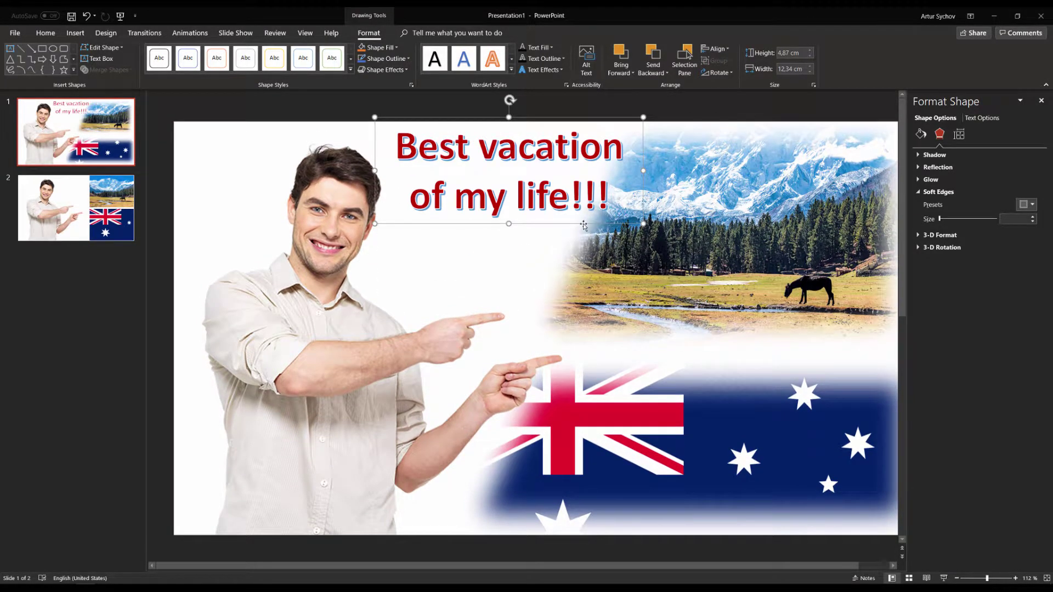
pyautogui.moveTo(584, 225); pyautogui.dragTo(616, 257)
# Set the whole title's font size to 66 and widen its box to about 15.41 cm so the text fits on two lines.
pyautogui.doubleClick(573, 228)
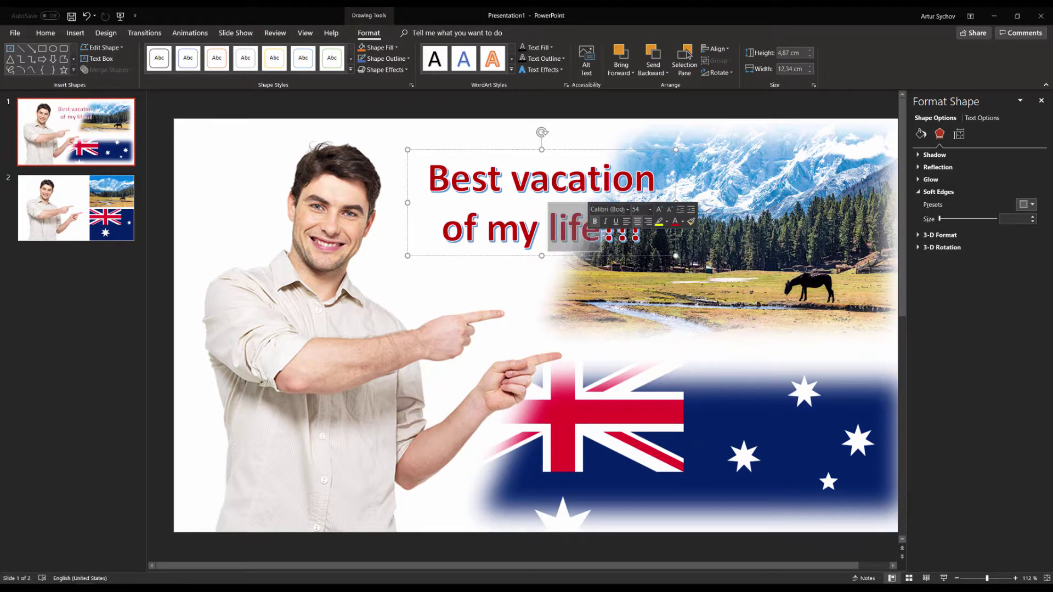
pyautogui.hotkey('ctrl', 'a')
pyautogui.click(650, 209)
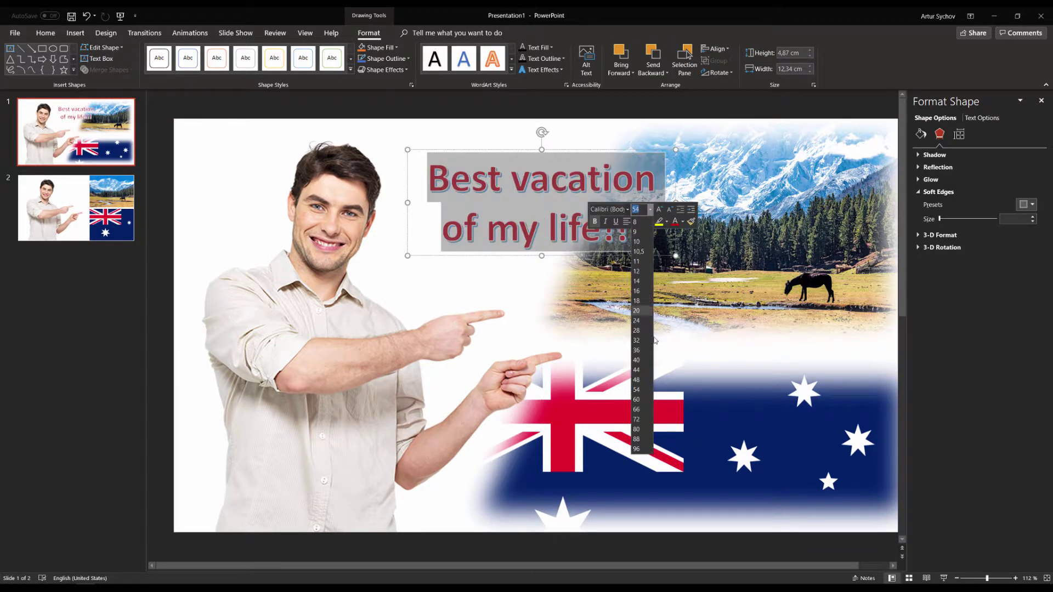
pyautogui.click(636, 409)
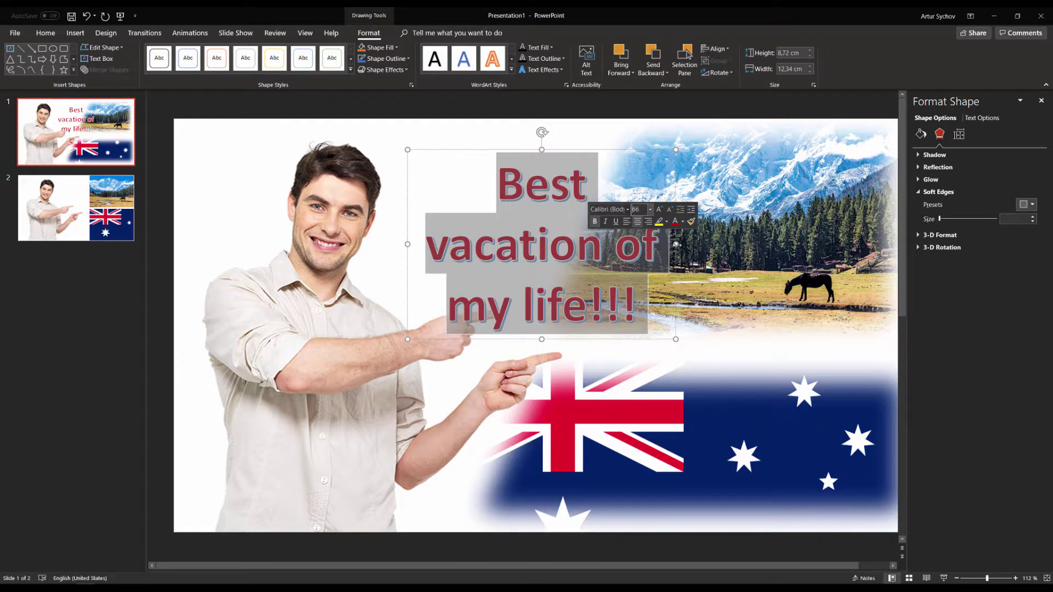
pyautogui.moveTo(676, 244); pyautogui.dragTo(742, 244)
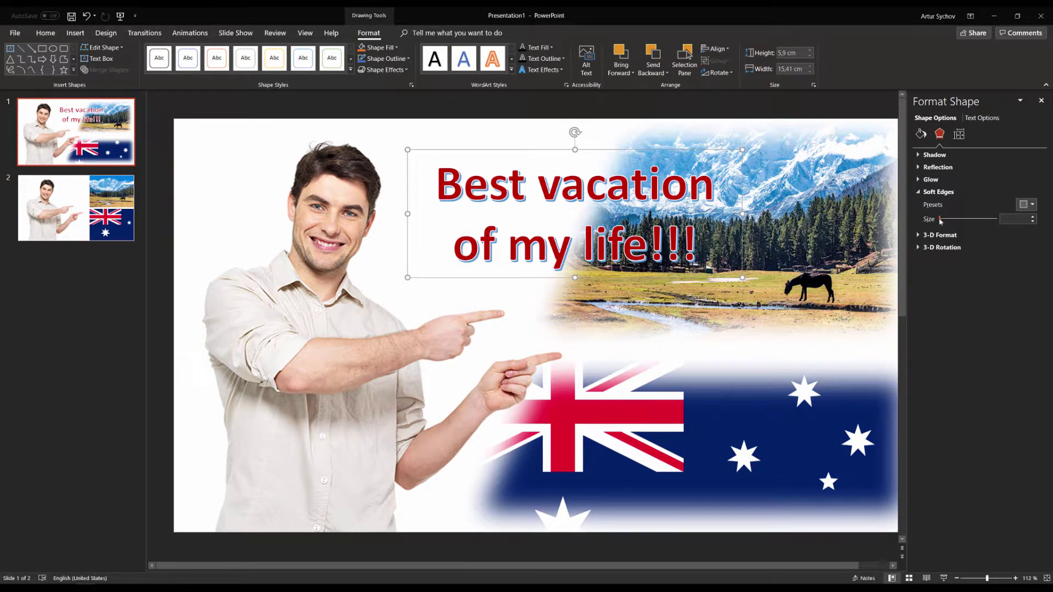
# Add a glow of 92 pt to all of the title text through the text effects formatting.
pyautogui.hotkey('ctrl', 'a')
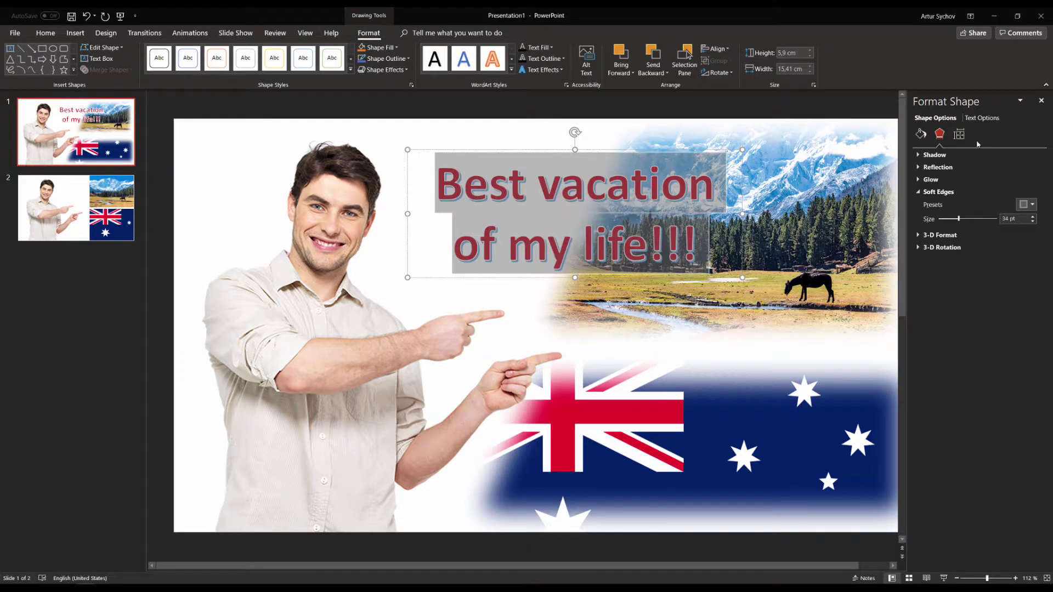
pyautogui.rightClick(641, 186)
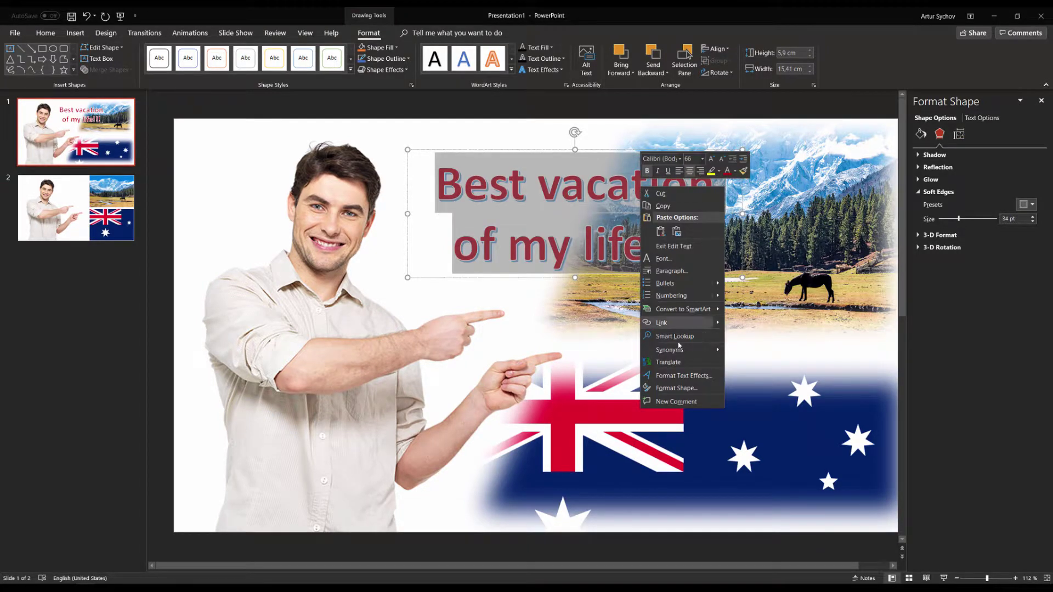
pyautogui.click(684, 376)
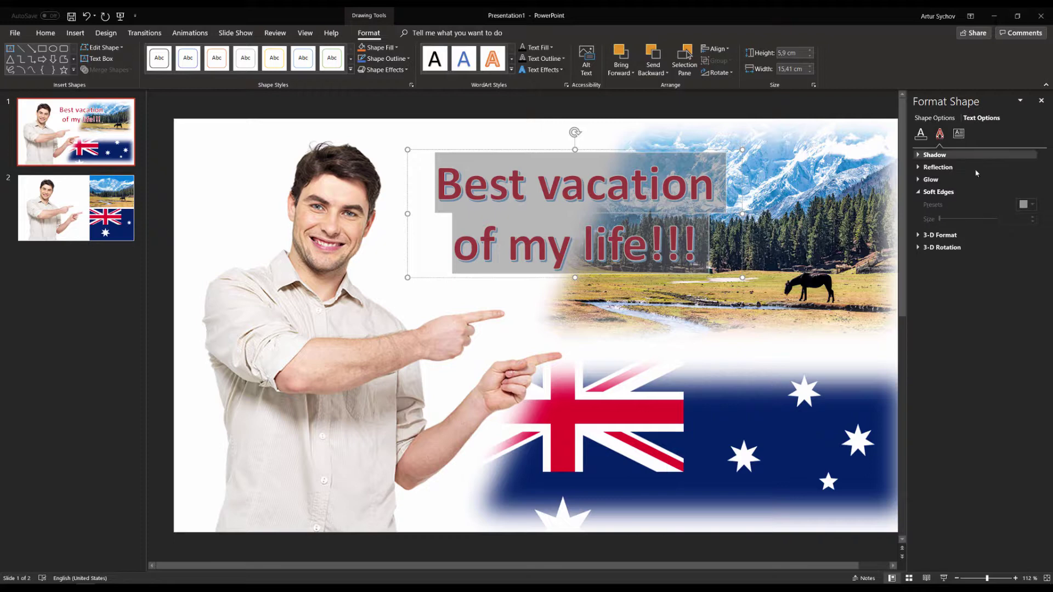
pyautogui.click(927, 182)
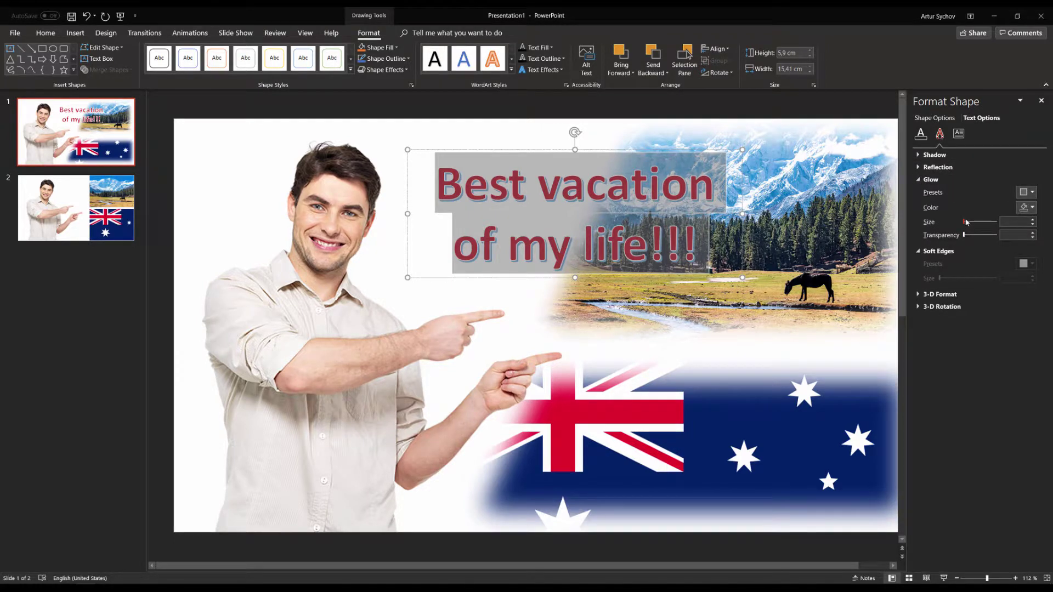
pyautogui.moveTo(967, 221); pyautogui.dragTo(987, 229)
# Try dark red and a dark gold as the title's glow color.
pyautogui.click(1033, 208)
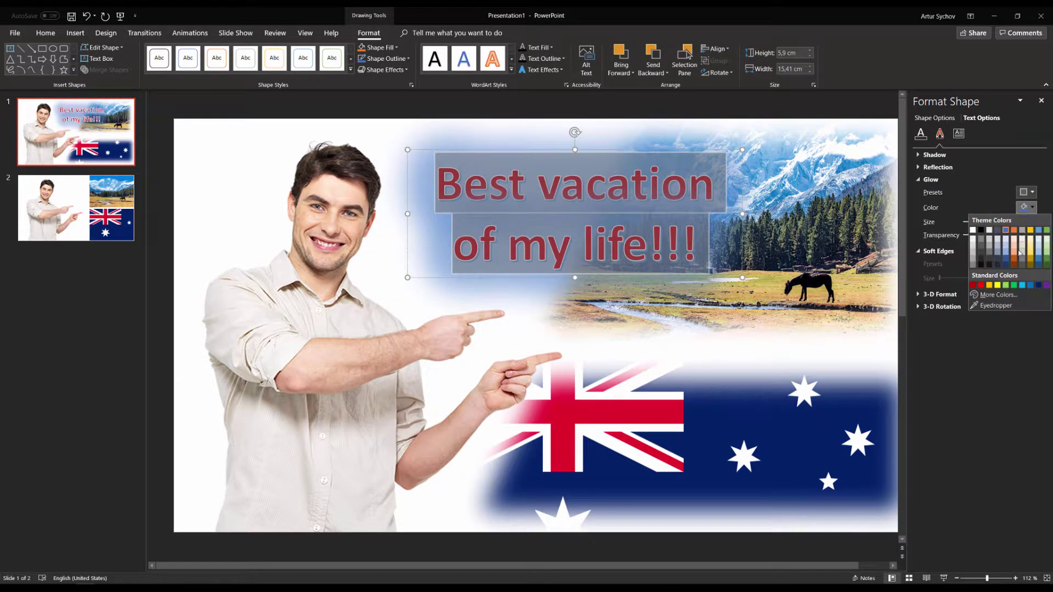
pyautogui.click(972, 286)
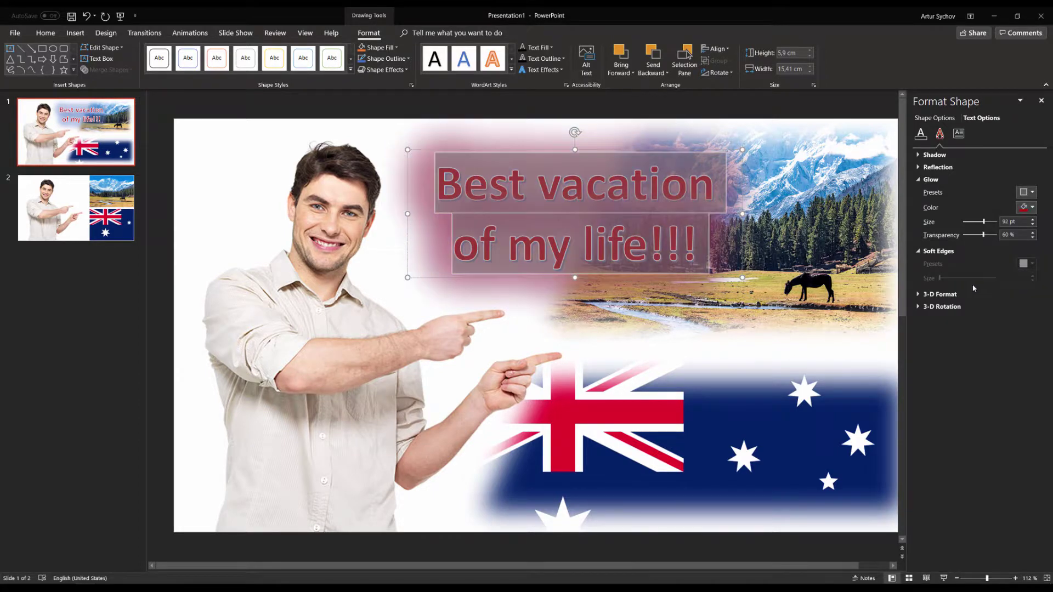
pyautogui.click(1024, 207)
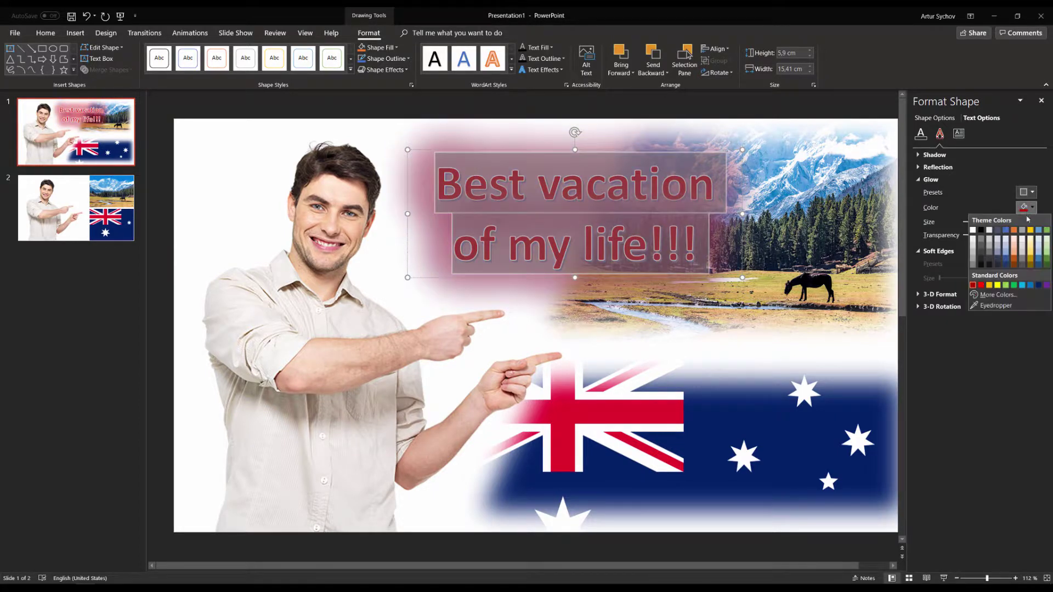
pyautogui.click(1031, 260)
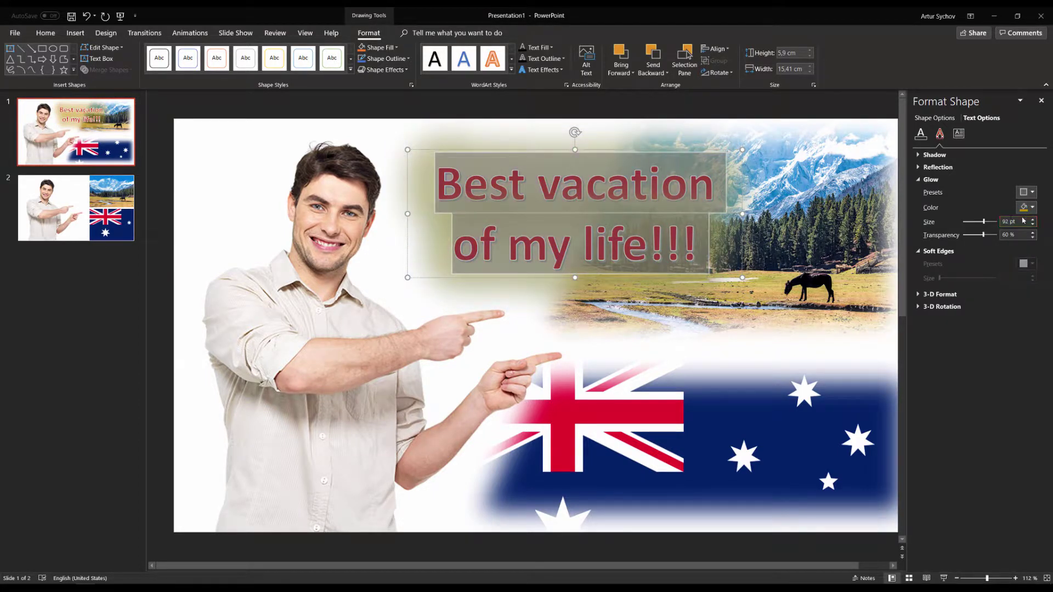
# Set the title's glow color to a dark green theme shade and clear the text selection.
pyautogui.click(1032, 208)
pyautogui.click(1046, 258)
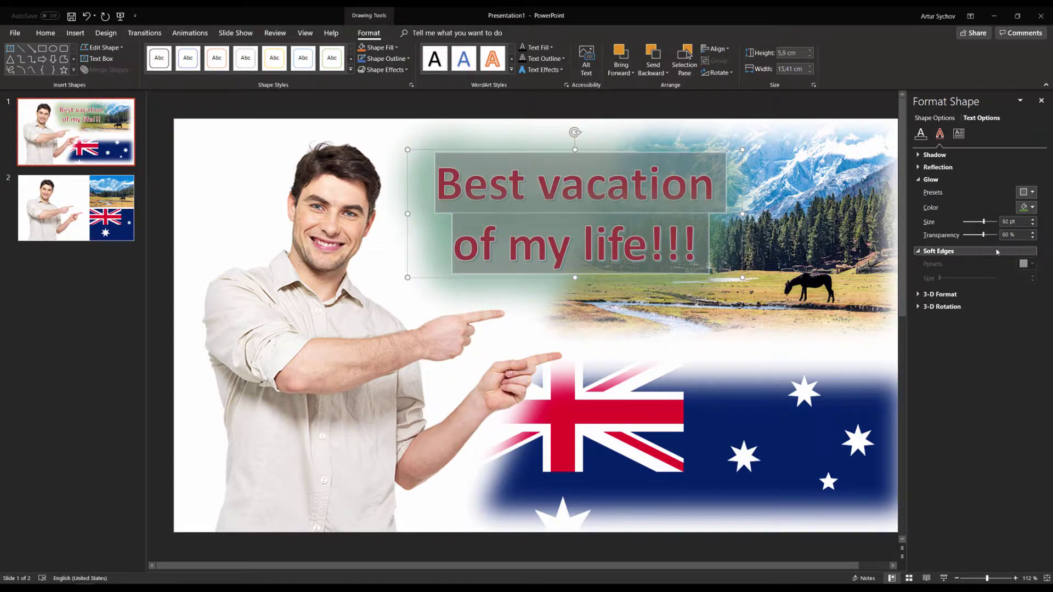
pyautogui.click(869, 338)
pyautogui.doubleClick(579, 251)
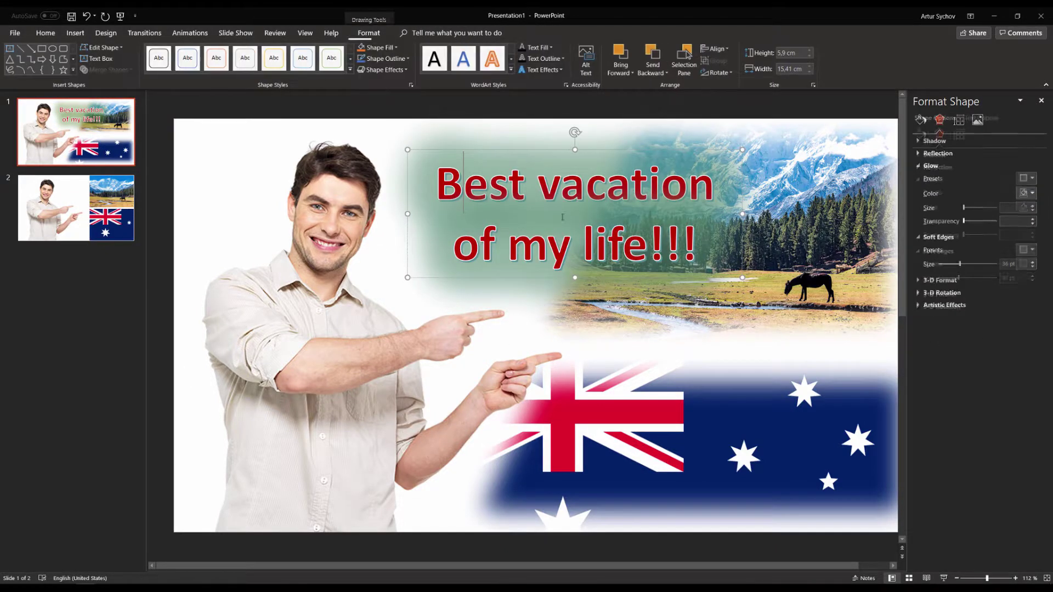
# Undo the recent moves of the man's picture.
pyautogui.click(550, 278)
pyautogui.click(550, 276)
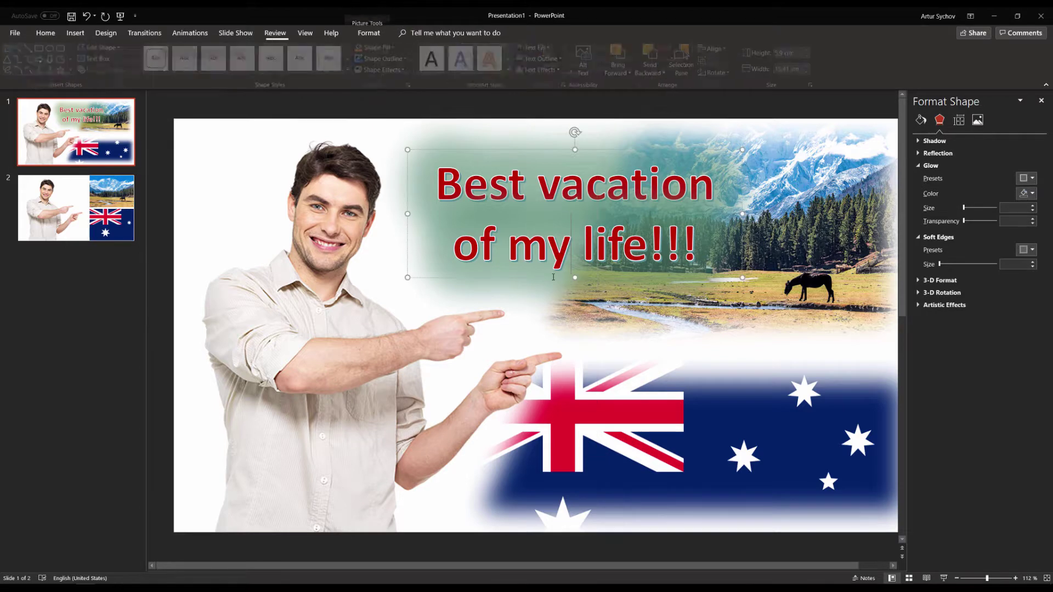
pyautogui.click(553, 281)
pyautogui.hotkey('ctrl', 'z')
pyautogui.hotkey('ctrl', 'z')
pyautogui.hotkey('ctrl', 'z')
pyautogui.hotkey('ctrl', 'z')
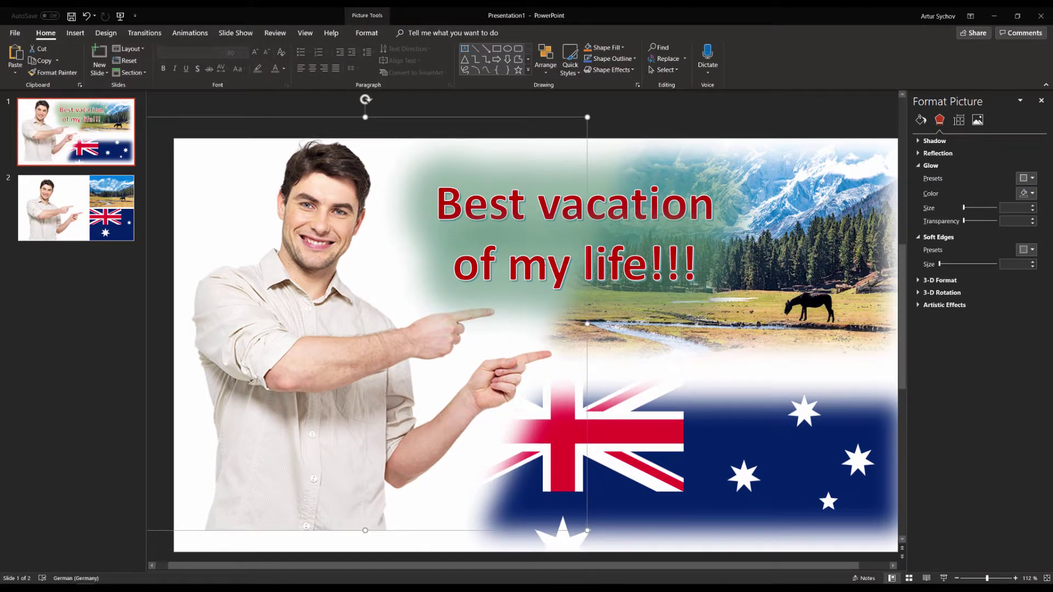
pyautogui.hotkey('ctrl', 'z')
pyautogui.hotkey('ctrl', 'z')
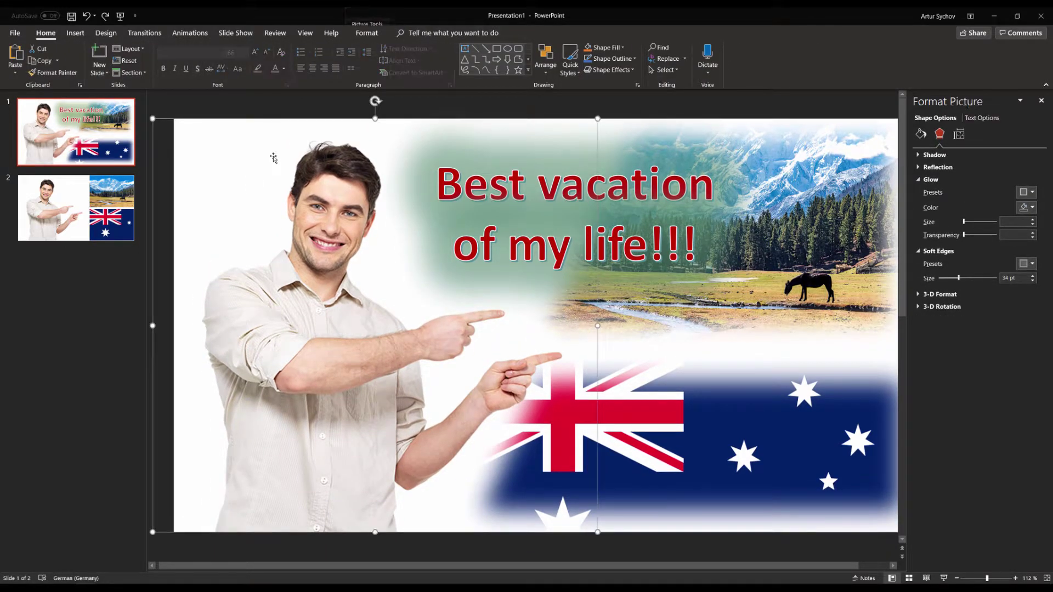
# Shrink the man's picture slightly from its upper-left corner, keeping its bottom edge on the slide's lower edge.
pyautogui.rightClick(216, 147)
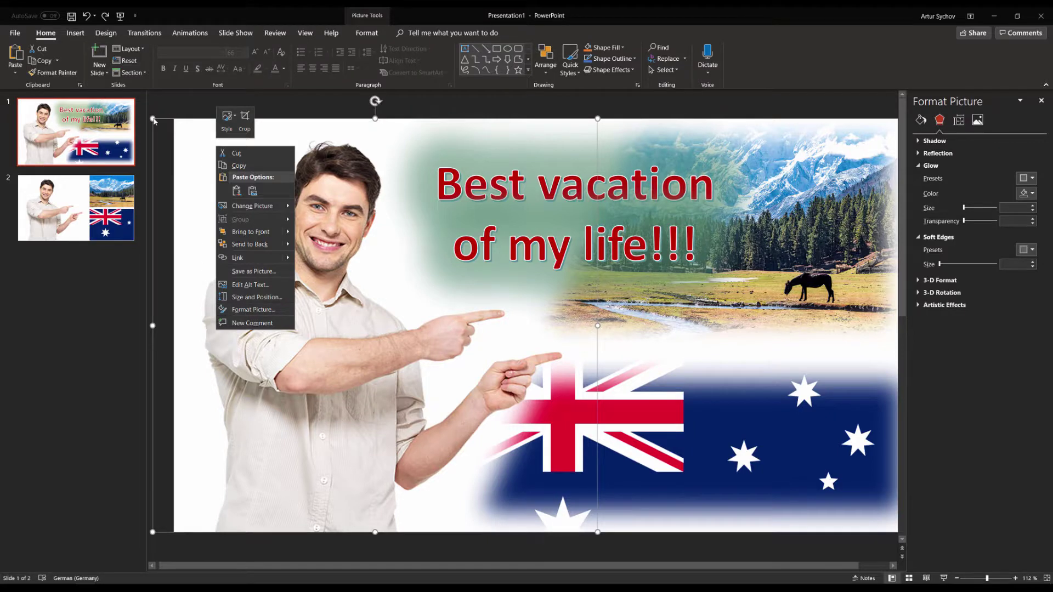
pyautogui.press('Escape')
pyautogui.click(183, 146)
# Fill the slide background with a solid near-black theme color.
pyautogui.rightClick(175, 129)
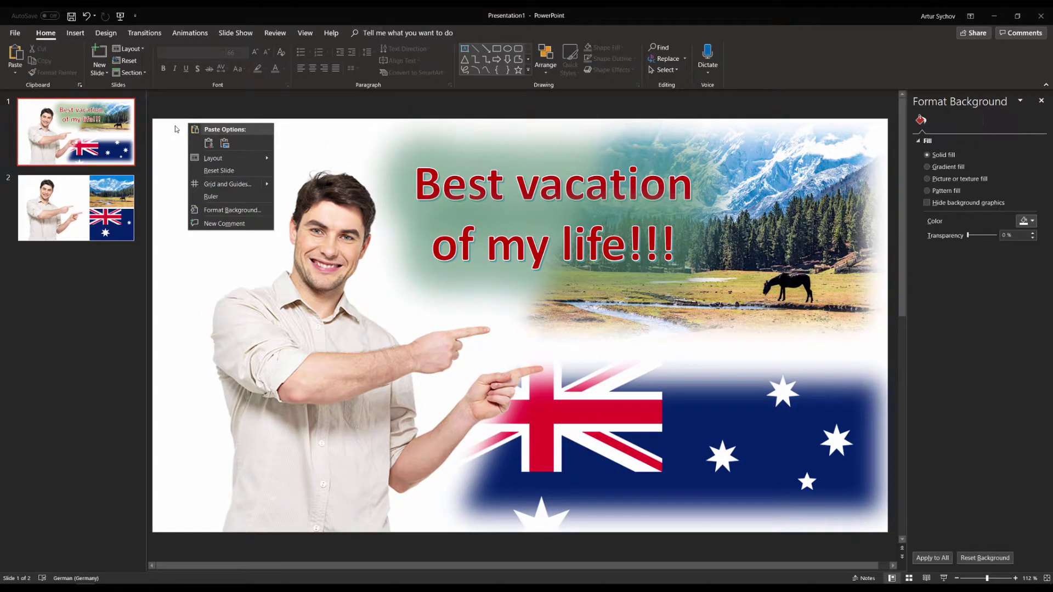
pyautogui.click(230, 210)
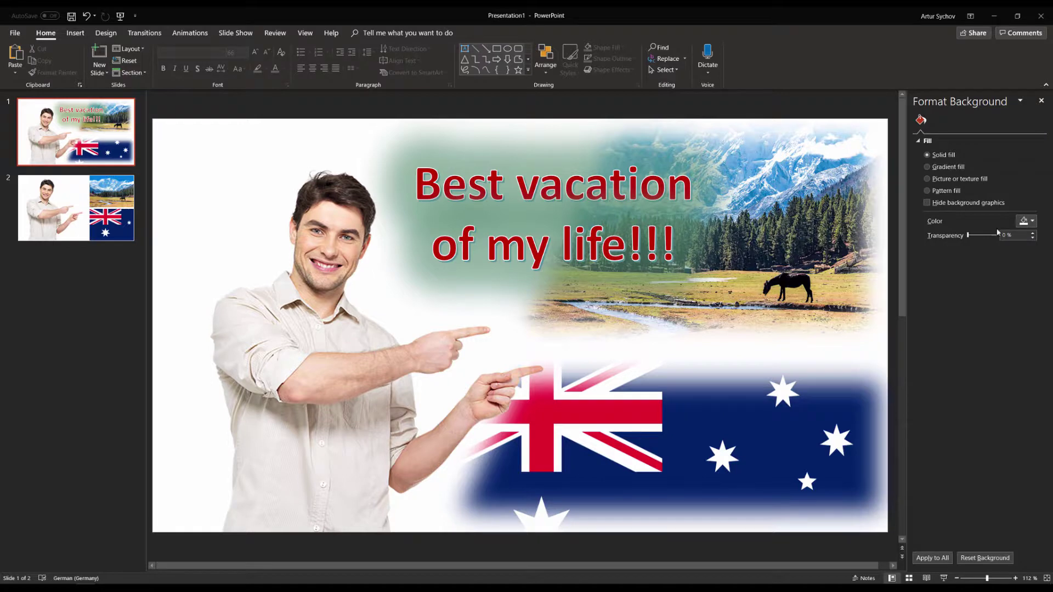
pyautogui.click(1026, 221)
pyautogui.click(981, 289)
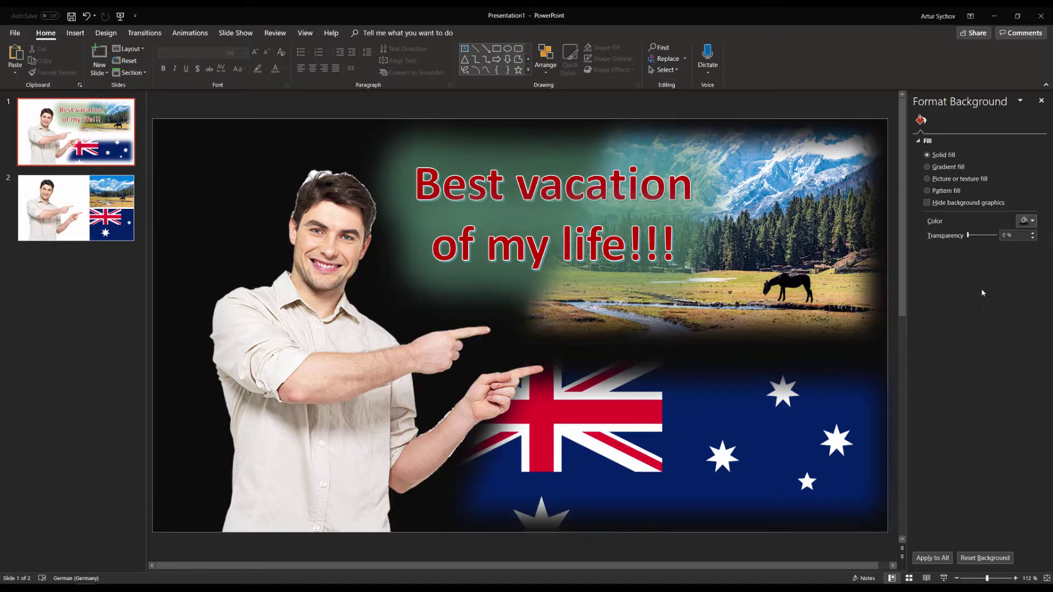
# Give the man's picture a 10 pt glow at 100% transparency and set its soft edges to 0 pt.
pyautogui.click(260, 305)
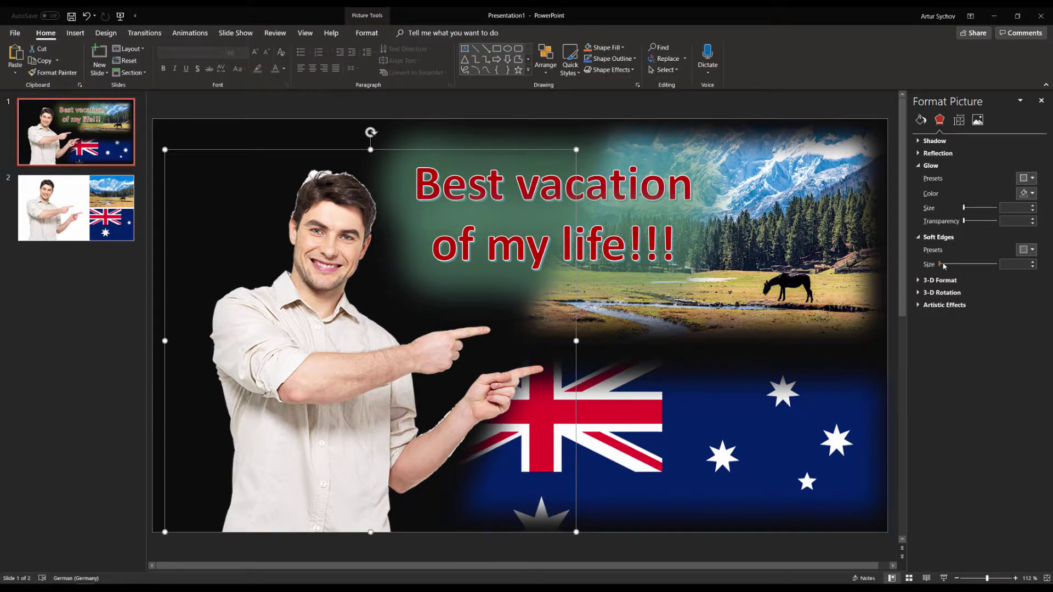
pyautogui.moveTo(943, 267)
pyautogui.mouseDown()
pyautogui.moveTo(953, 267)
pyautogui.moveTo(941, 268)
pyautogui.mouseUp()
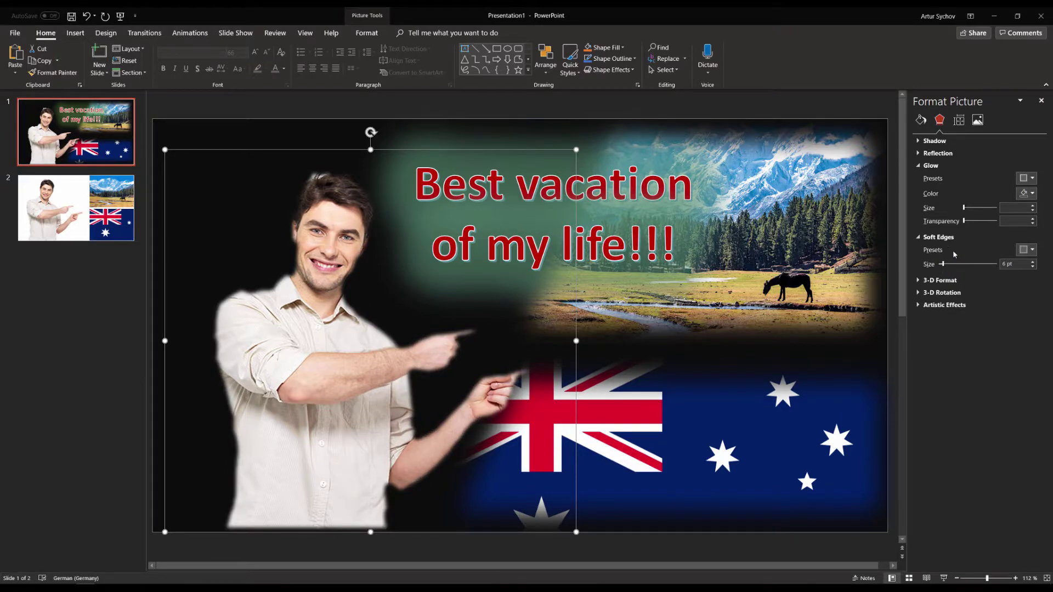
pyautogui.moveTo(963, 222); pyautogui.dragTo(996, 222)
pyautogui.moveTo(948, 265); pyautogui.dragTo(945, 267)
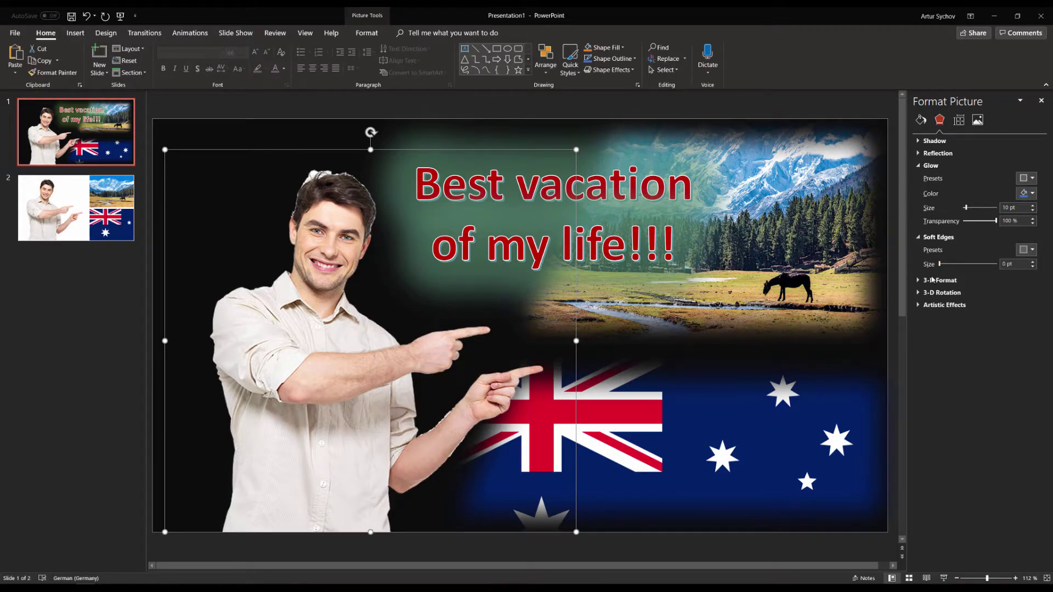
# Add top and bottom bevels to the man's picture, each 6 pt wide and 6 pt high.
pyautogui.click(935, 281)
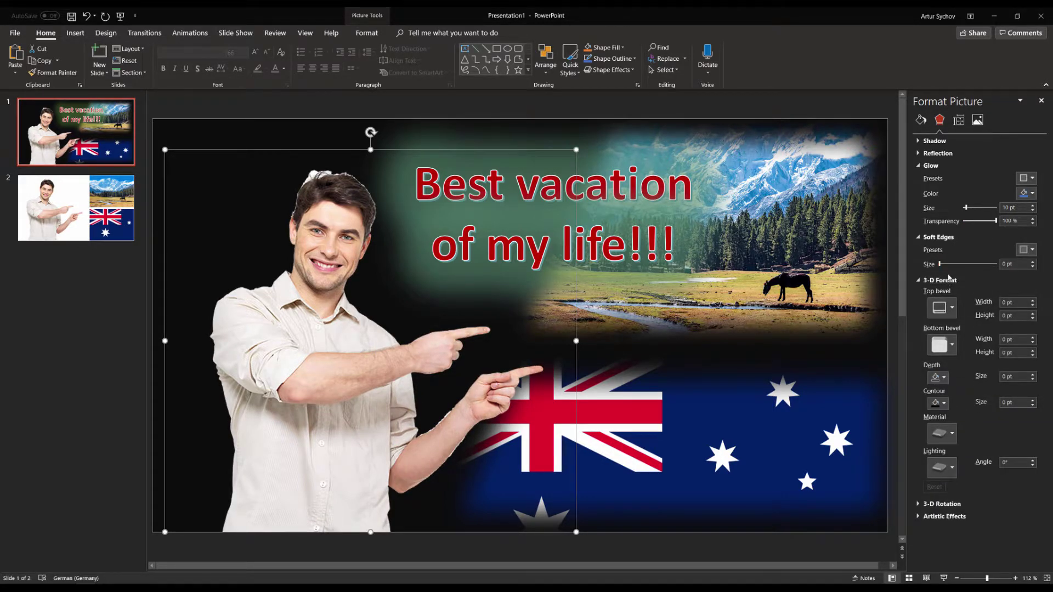
pyautogui.click(941, 308)
pyautogui.click(971, 385)
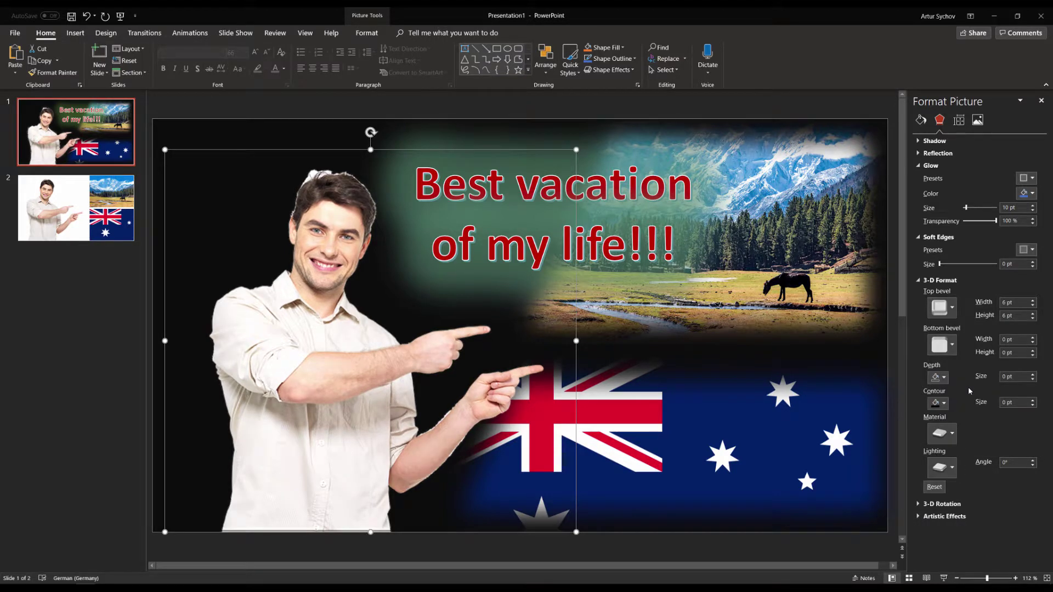
pyautogui.click(953, 344)
pyautogui.click(1001, 453)
# Try a bottom bevel 12 pt wide and 4 pt high on the Australian flag picture.
pyautogui.click(692, 362)
pyautogui.click(941, 344)
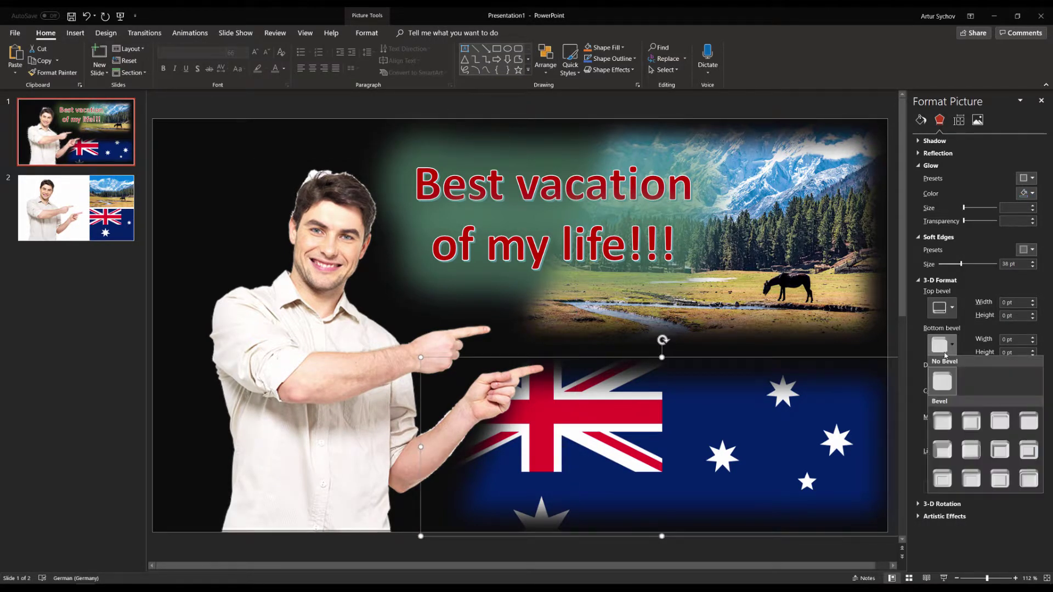
pyautogui.click(960, 447)
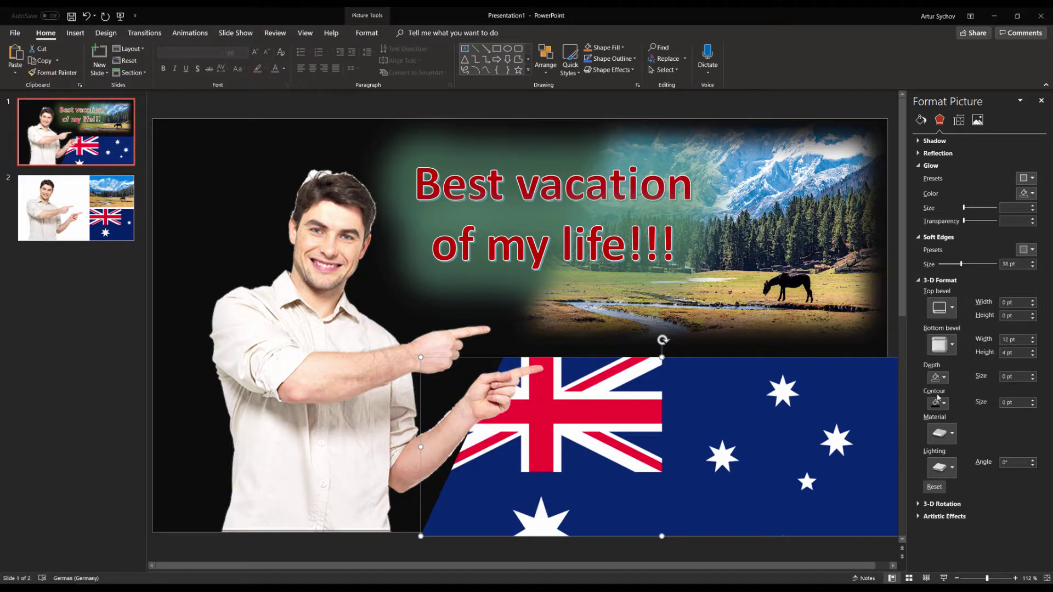
pyautogui.click(719, 253)
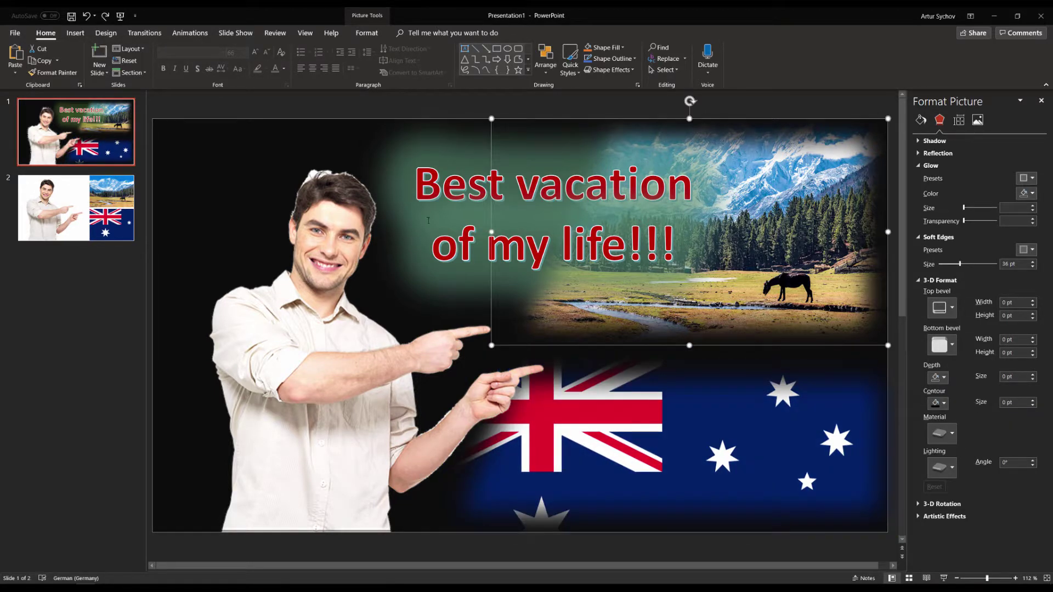
# Set the slide background to a solid white fill.
pyautogui.click(357, 211)
pyautogui.rightClick(215, 139)
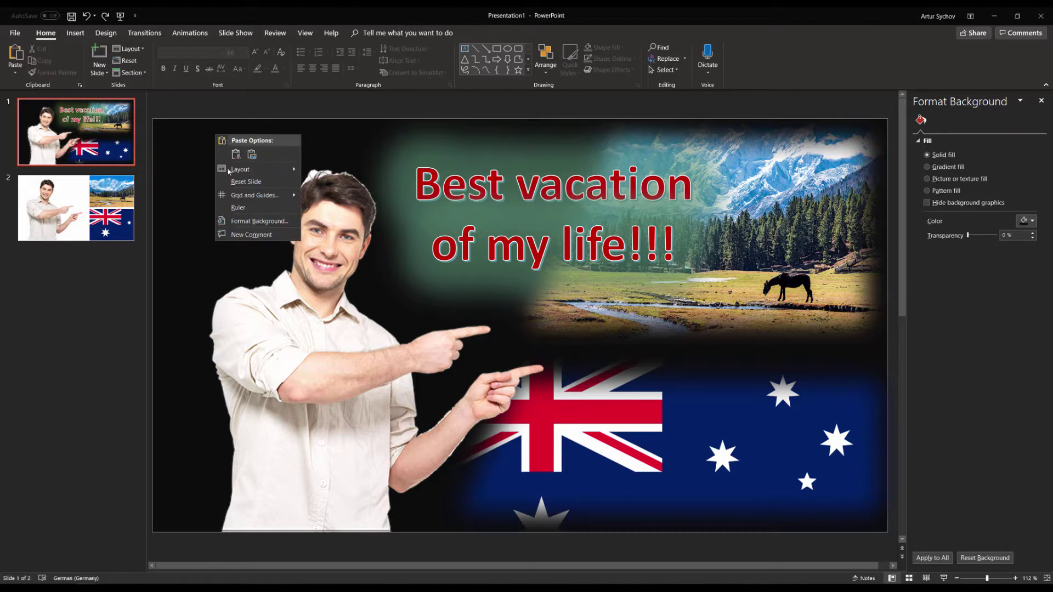
pyautogui.click(236, 221)
pyautogui.click(1024, 223)
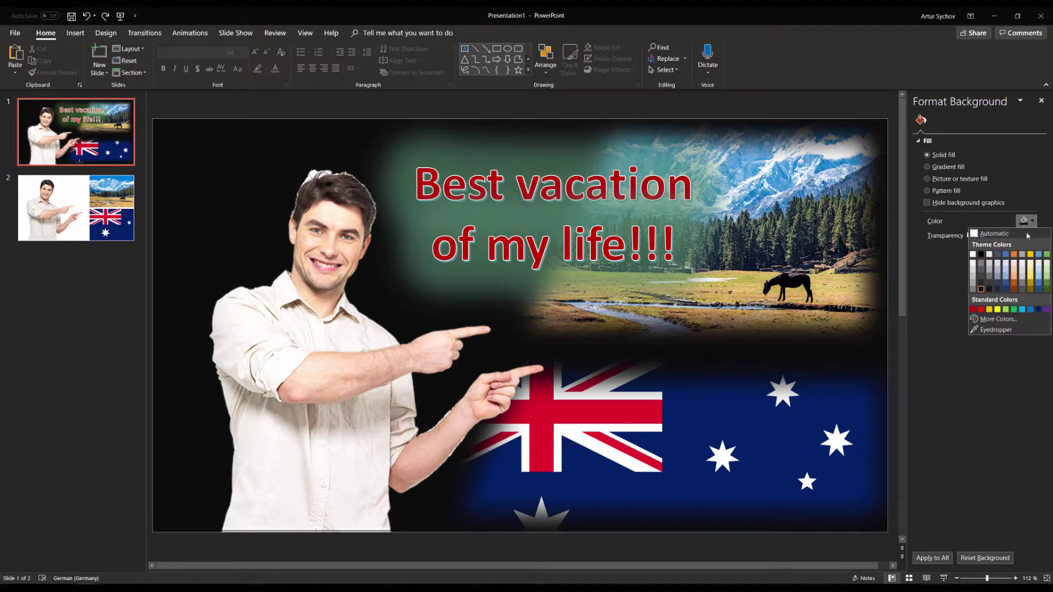
pyautogui.click(974, 254)
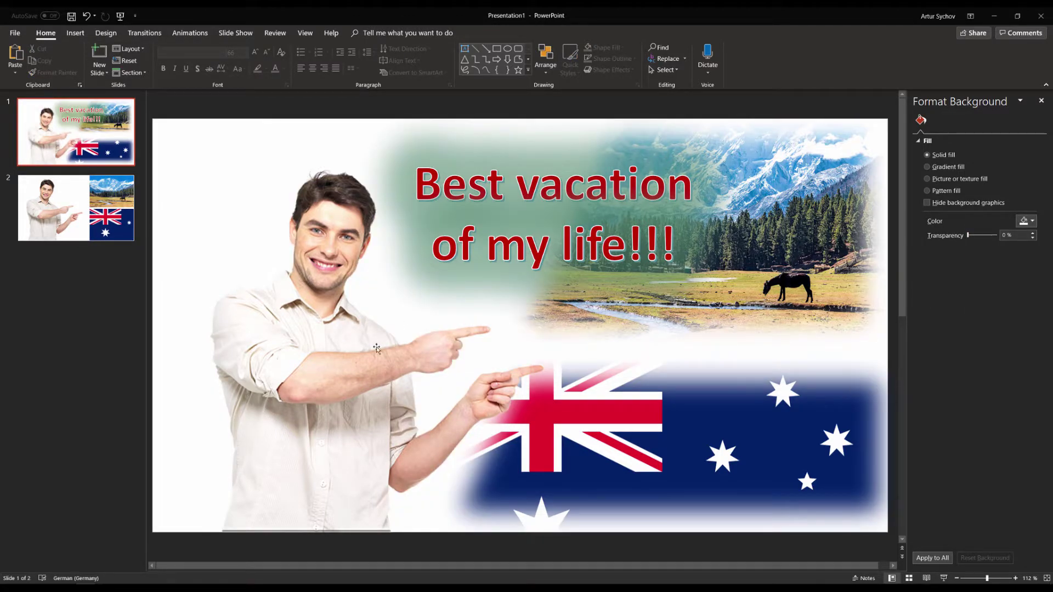
# Set the whole title's font size to 72 and clear the text selection.
pyautogui.click(244, 227)
pyautogui.scroll(-5, 840, 343)
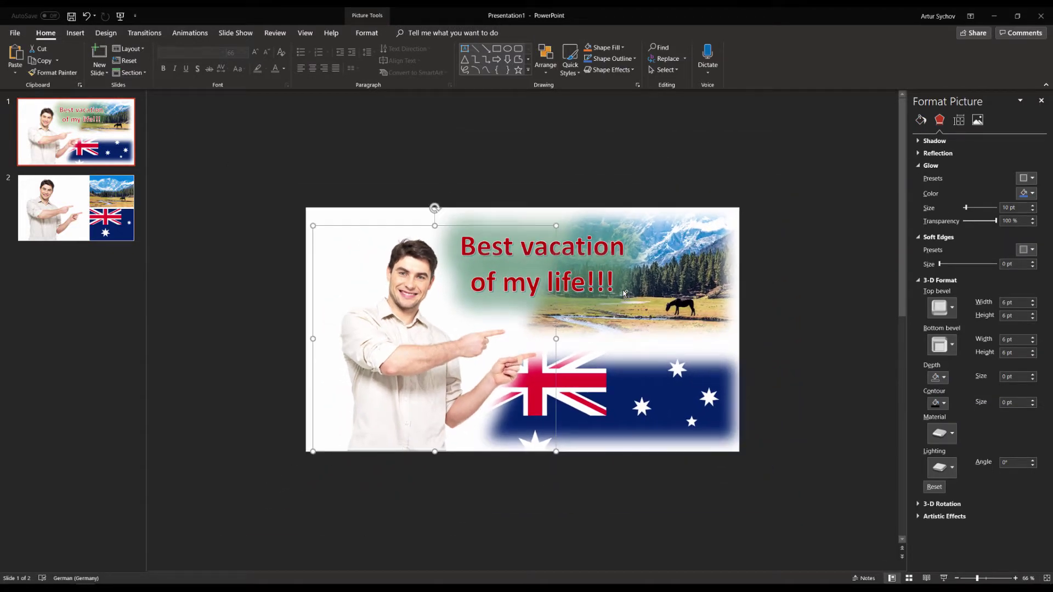
pyautogui.click(805, 289)
pyautogui.click(488, 250)
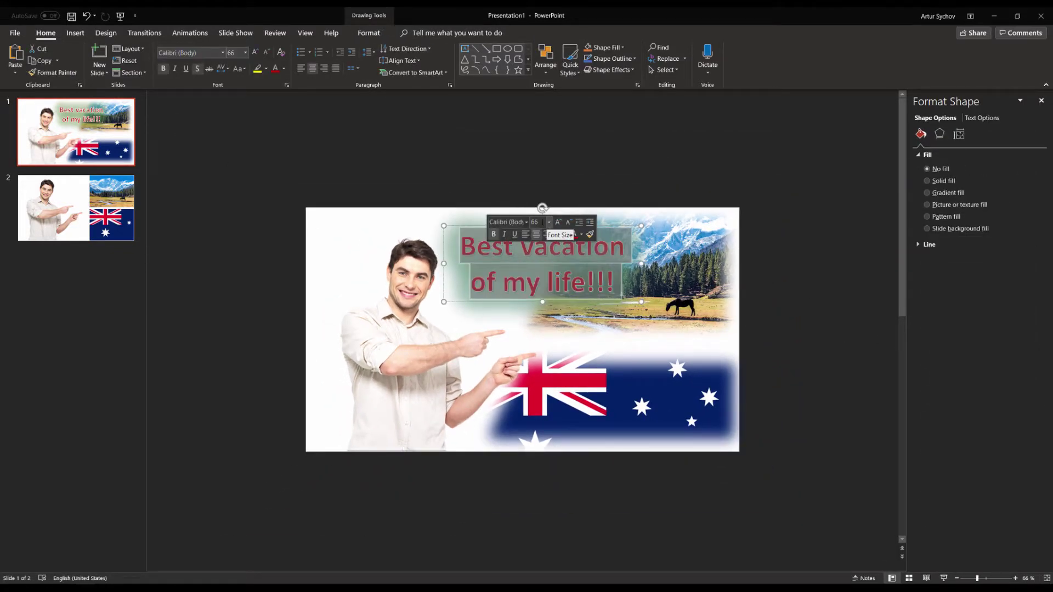
pyautogui.click(548, 222)
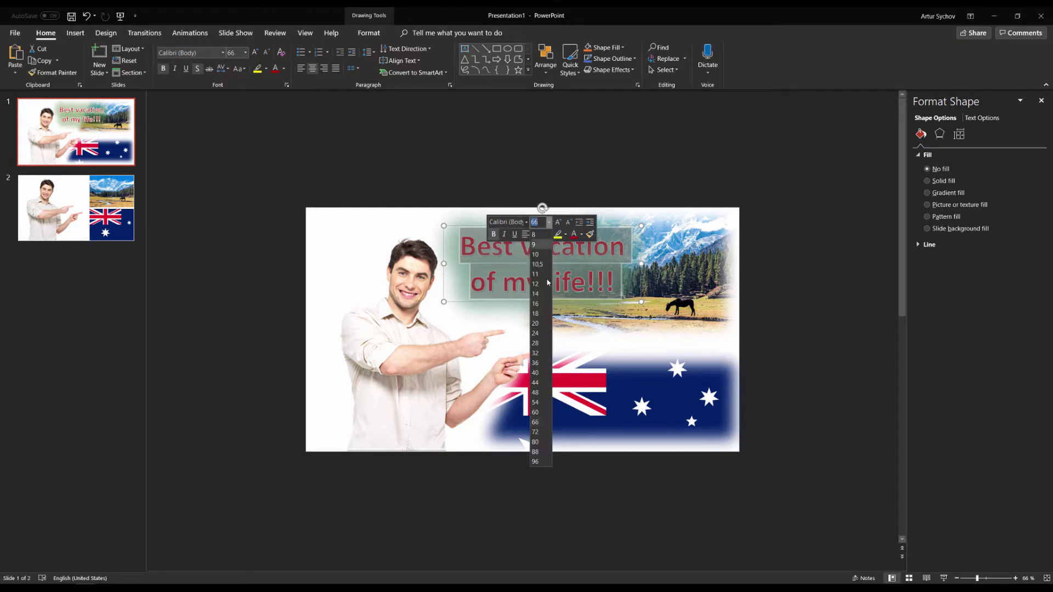
pyautogui.click(535, 433)
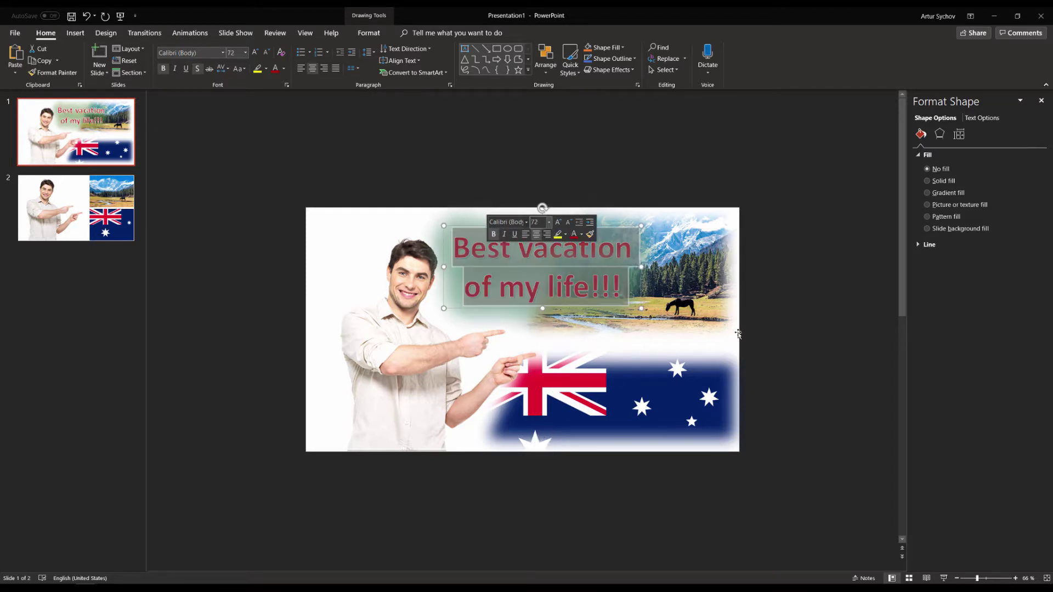
pyautogui.click(713, 329)
pyautogui.click(485, 146)
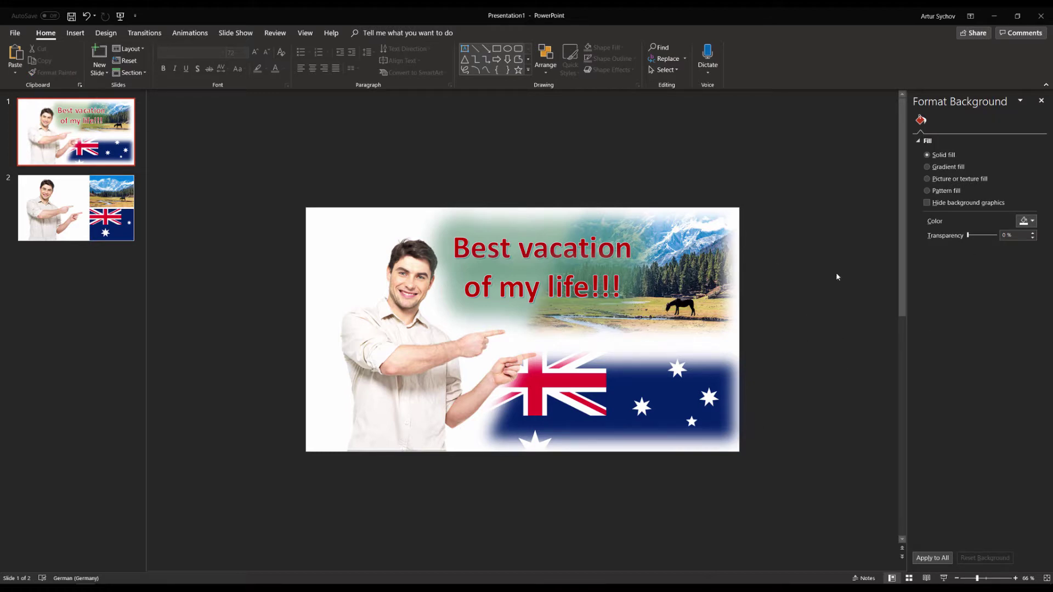
# Move the man's picture to the slide's upper-left area and enlarge it from its lower-right corner to reach the bottom edge.
pyautogui.click(389, 351)
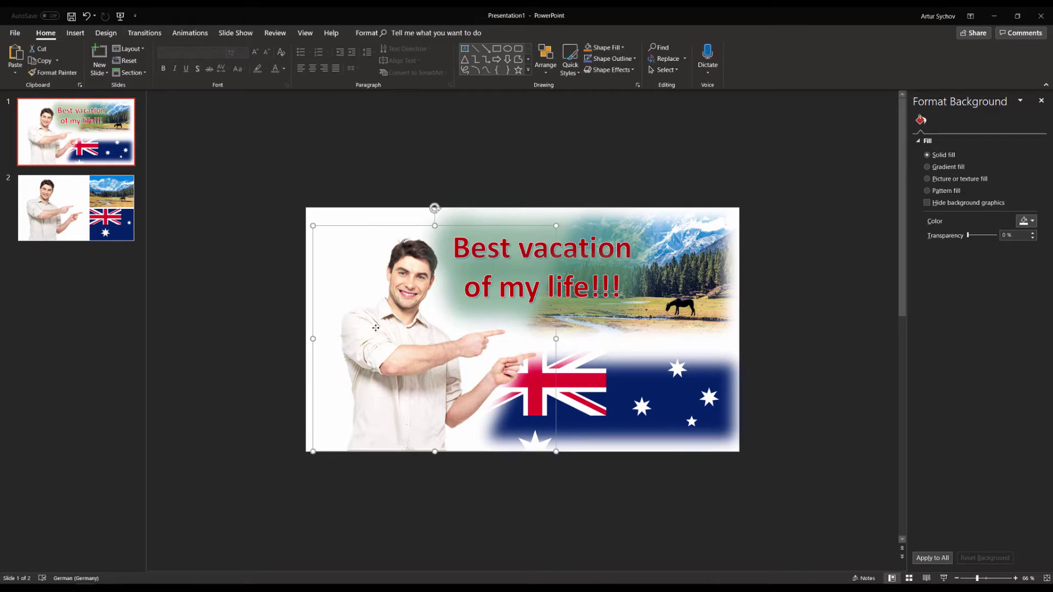
pyautogui.moveTo(389, 351); pyautogui.dragTo(367, 333)
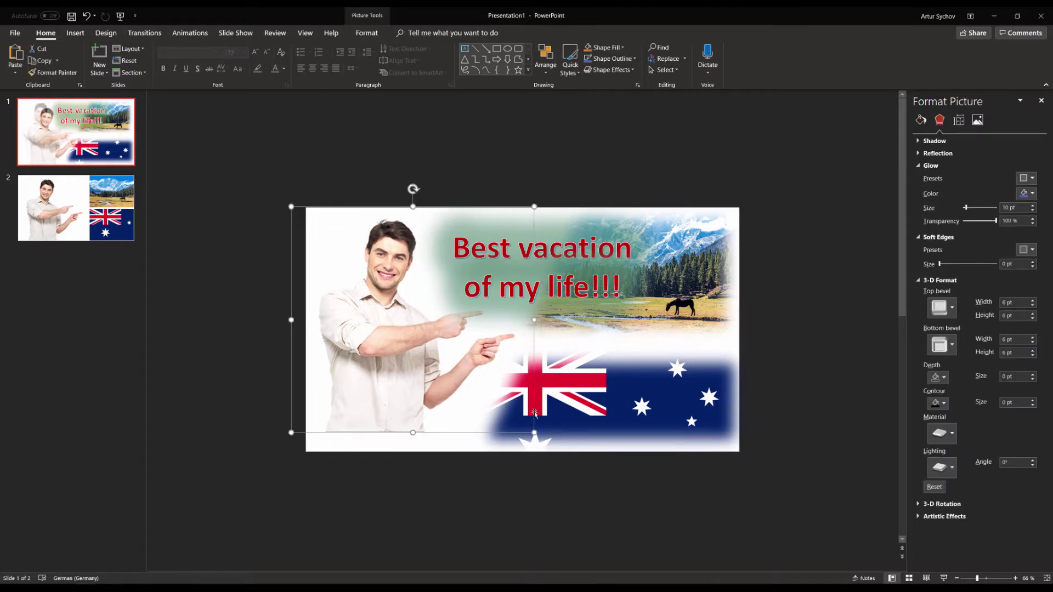
pyautogui.moveTo(537, 437); pyautogui.dragTo(551, 445)
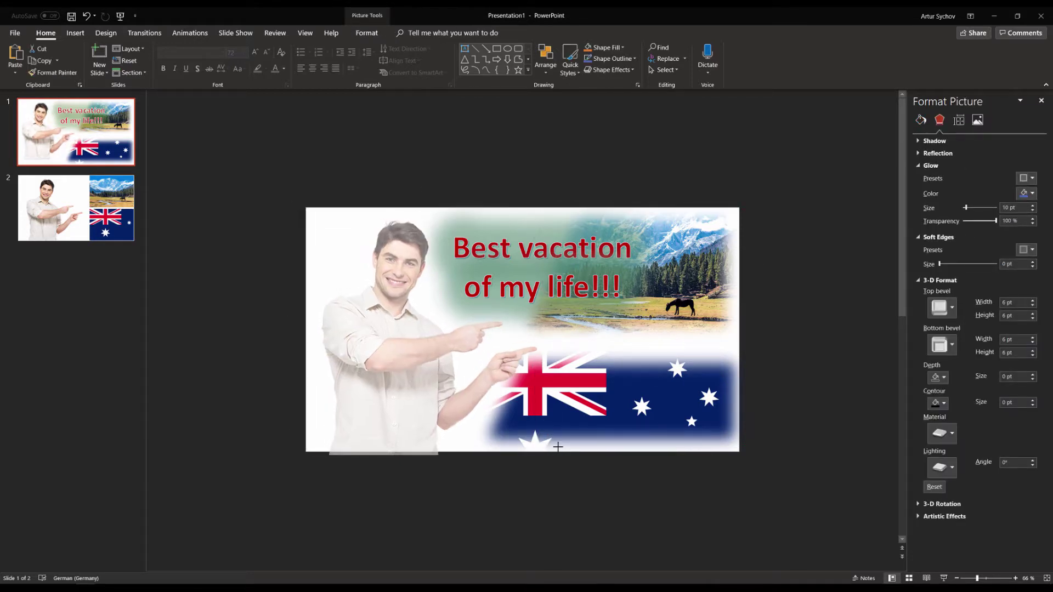
pyautogui.click(551, 466)
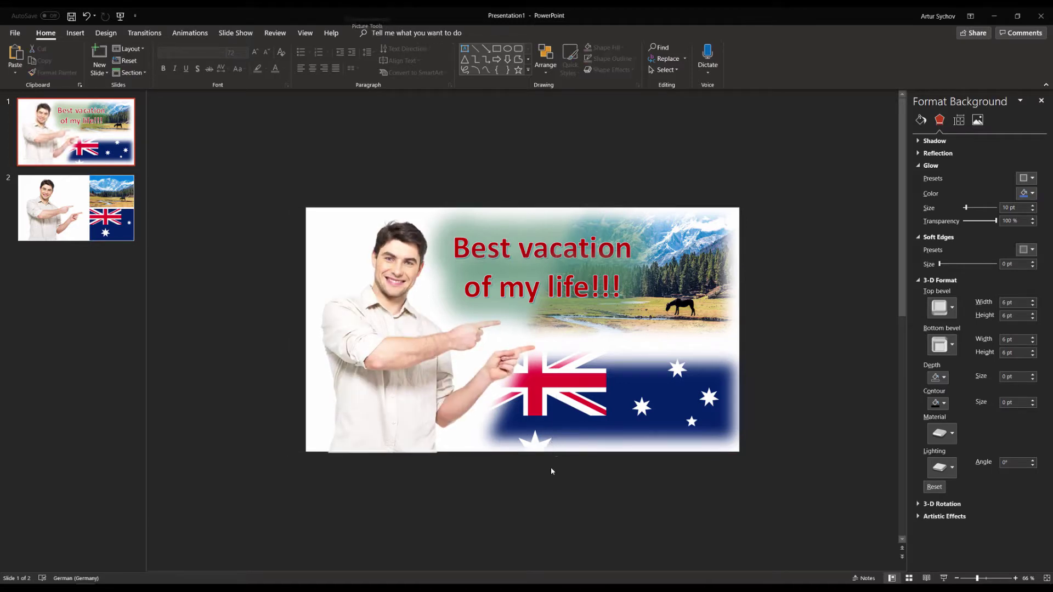
pyautogui.click(555, 449)
pyautogui.moveTo(556, 453); pyautogui.dragTo(551, 451)
pyautogui.click(567, 455)
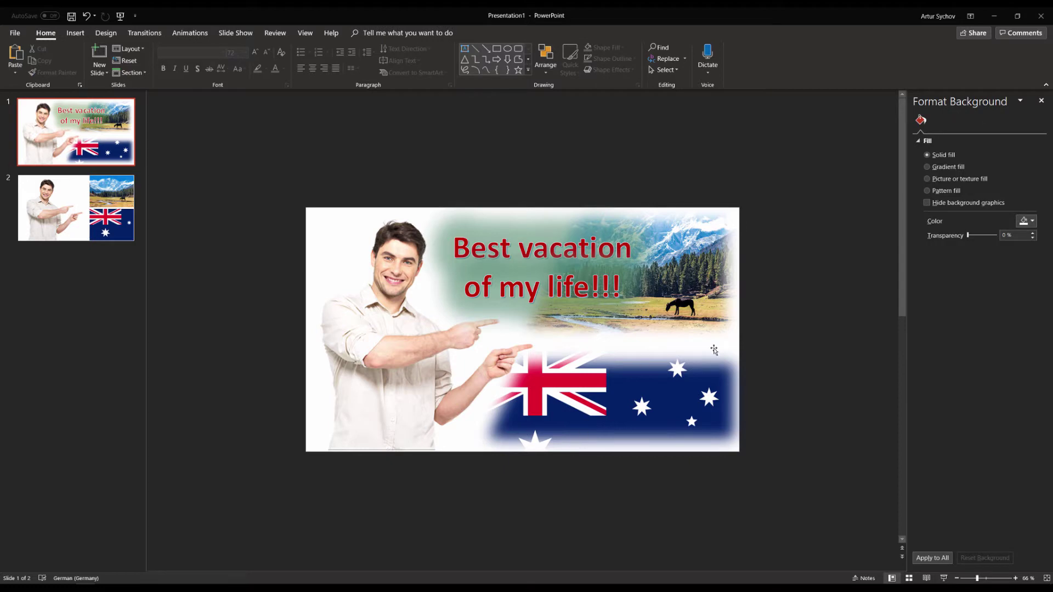
# Close the formatting pane and try to get design ideas for the first slide.
pyautogui.click(716, 324)
pyautogui.click(1041, 100)
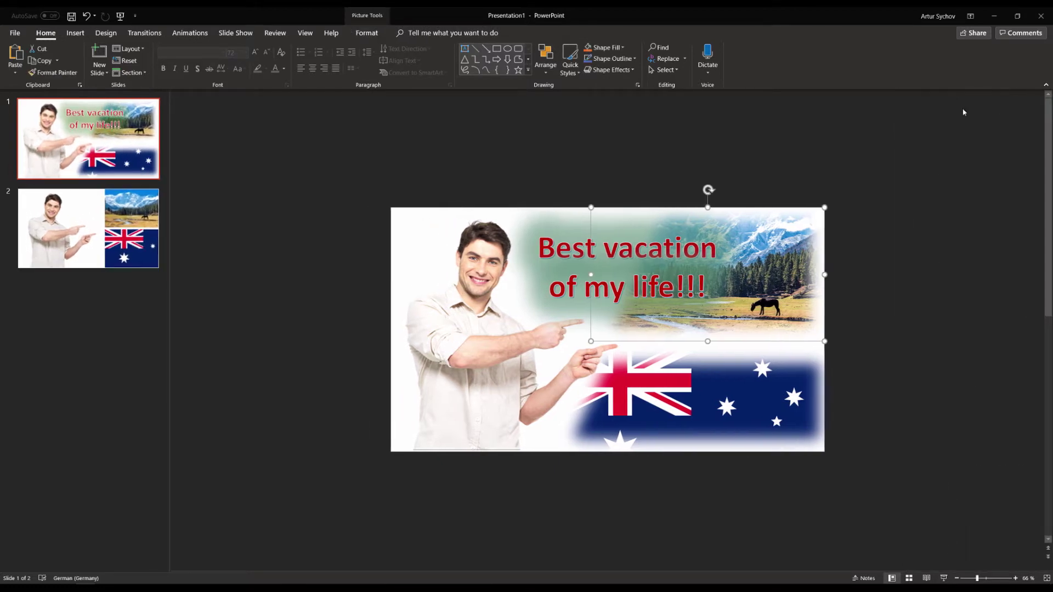
pyautogui.click(106, 33)
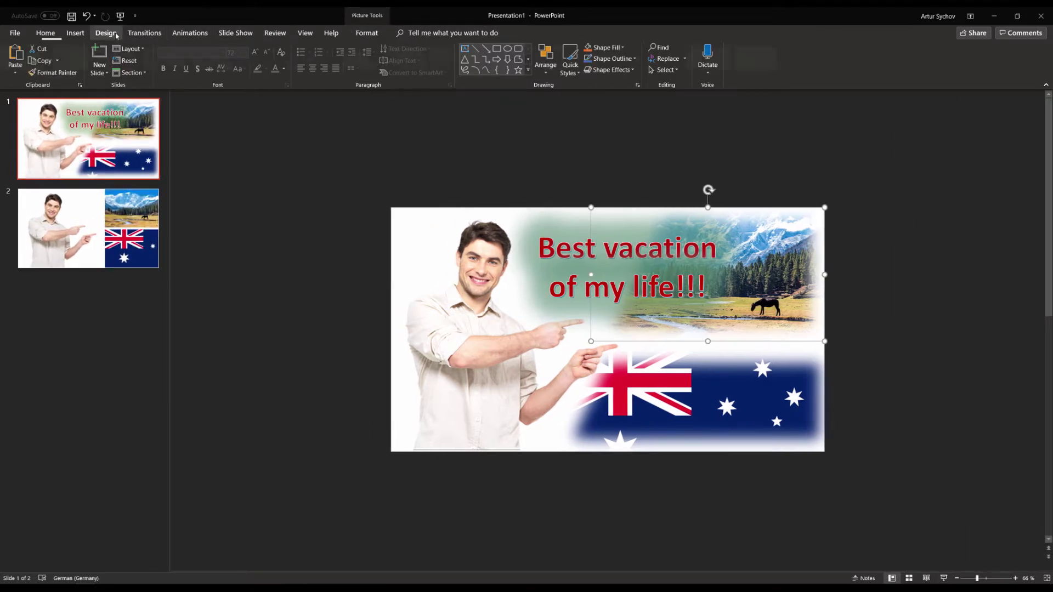
pyautogui.click(974, 65)
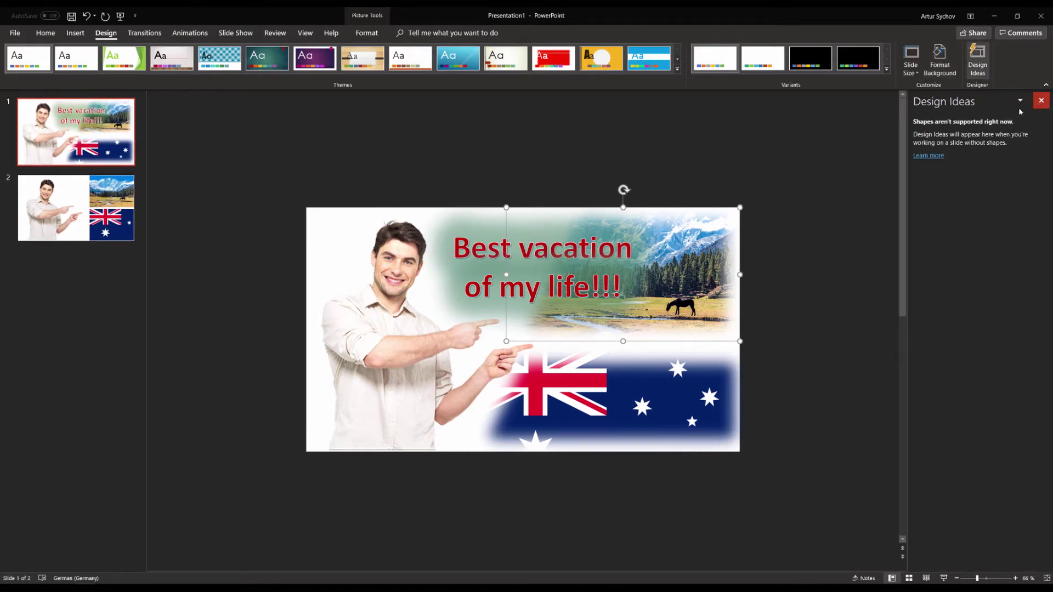
pyautogui.click(1041, 101)
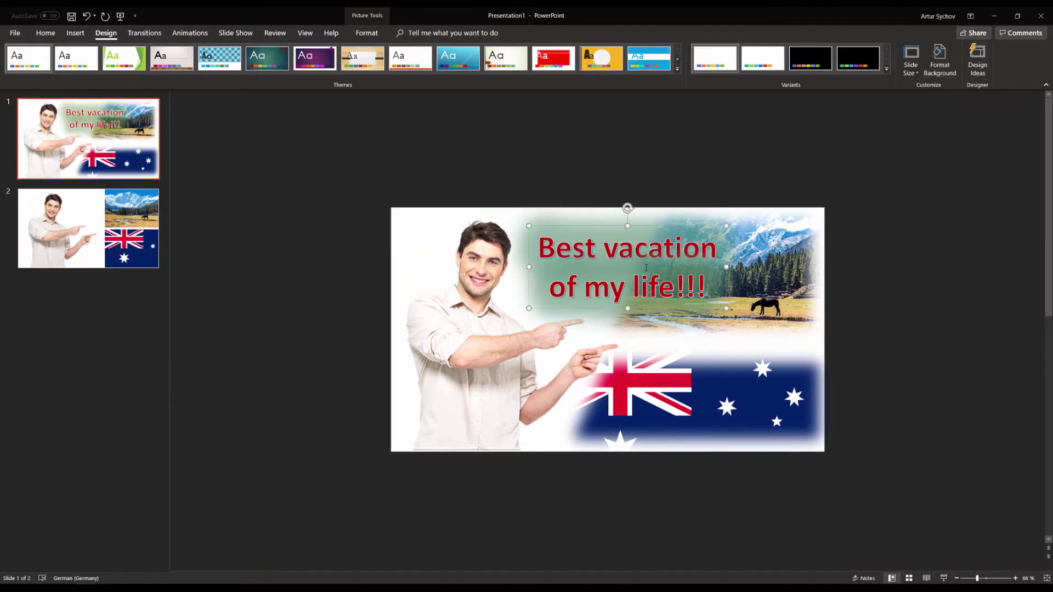
pyautogui.click(592, 279)
pyautogui.doubleClick(592, 278)
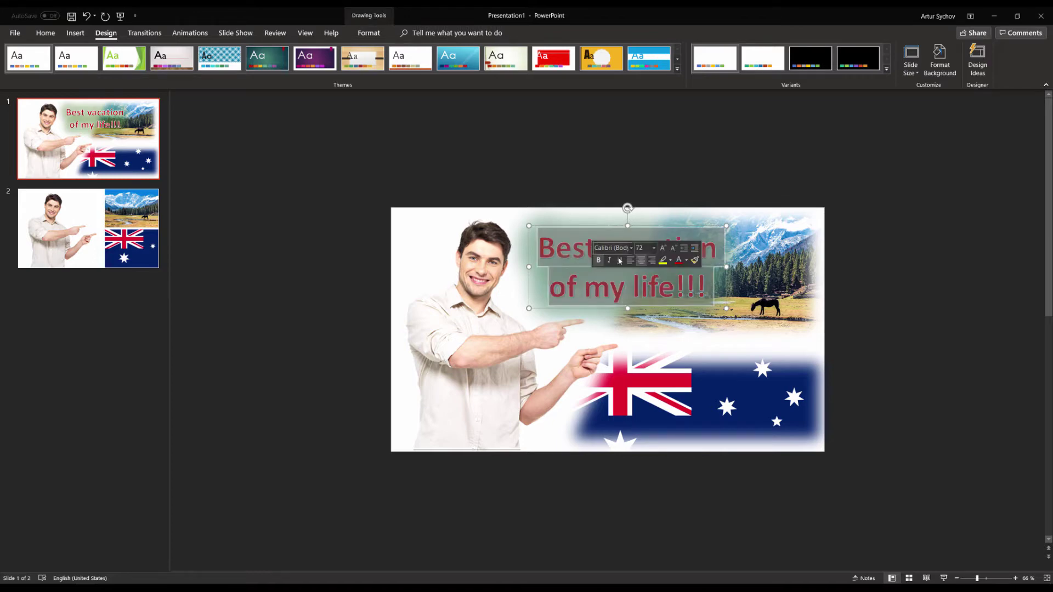
# Generate design ideas for the second slide and browse the suggested layouts of the man, landscape and flag pictures.
pyautogui.click(101, 213)
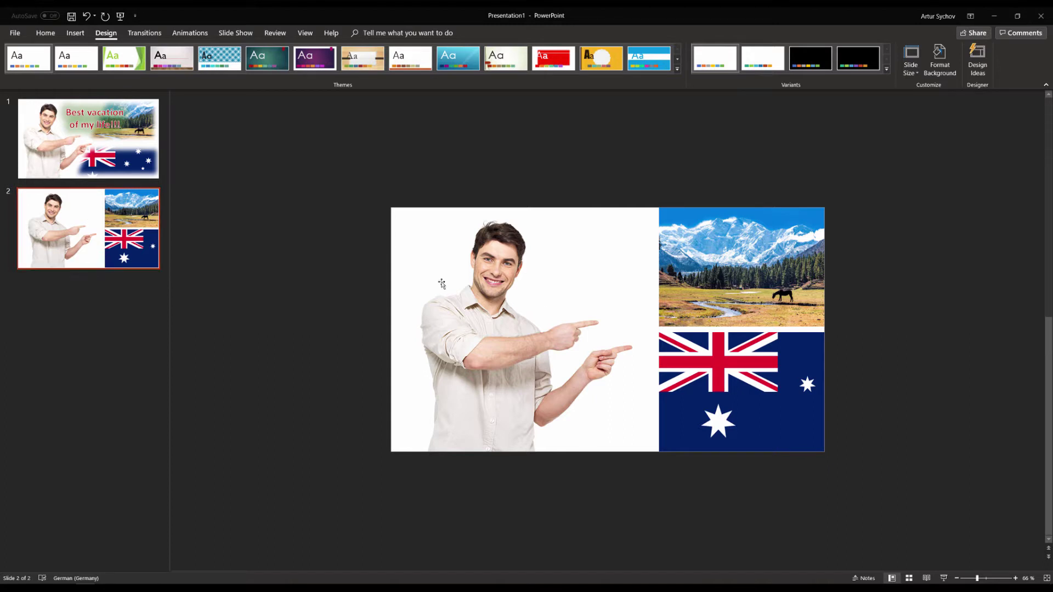
pyautogui.click(982, 61)
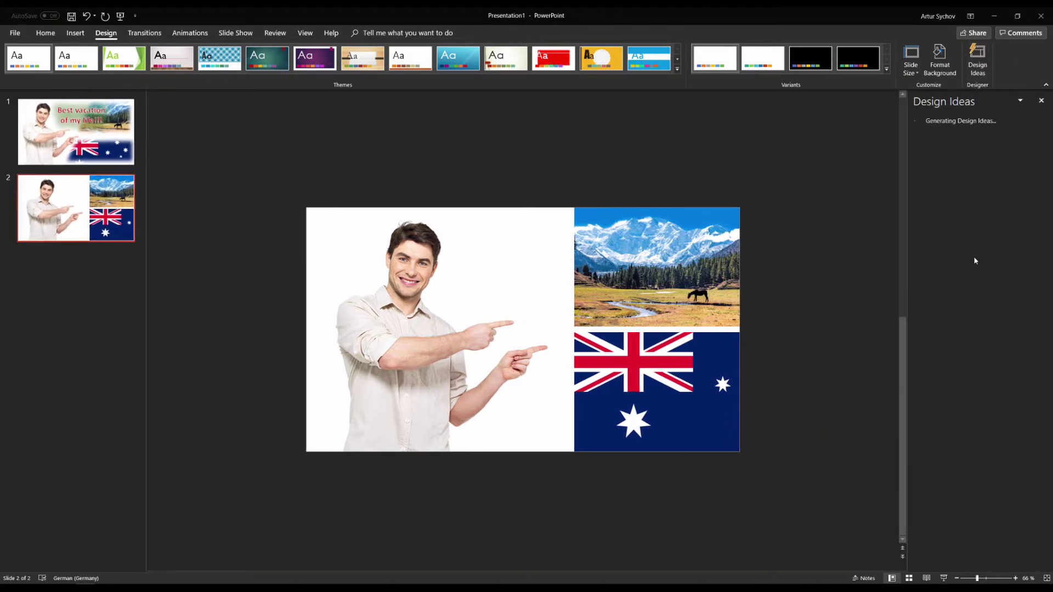
pyautogui.scroll(-3, 982, 289)
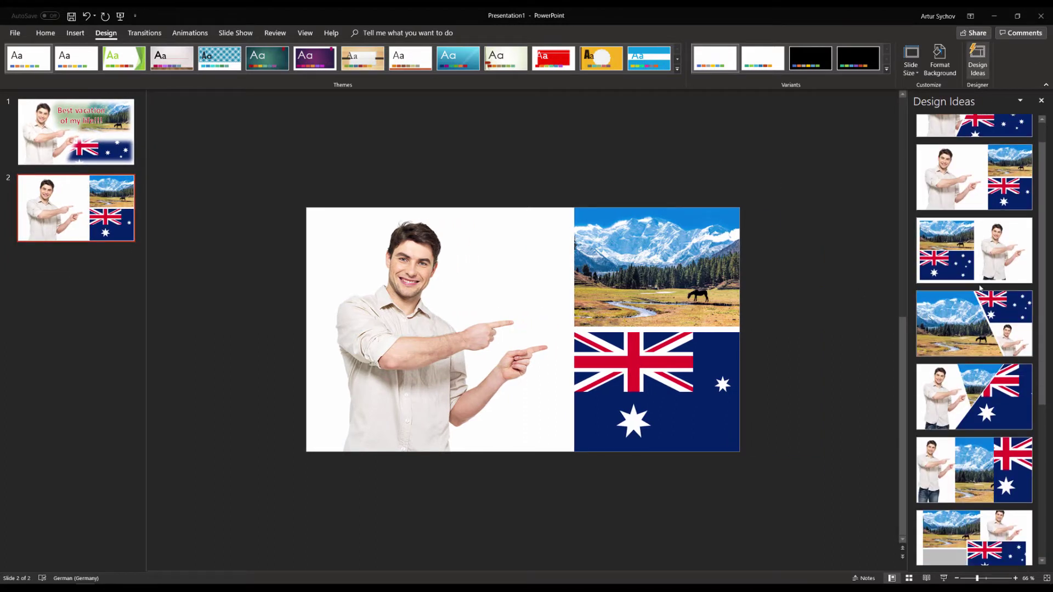
pyautogui.scroll(-3, 982, 293)
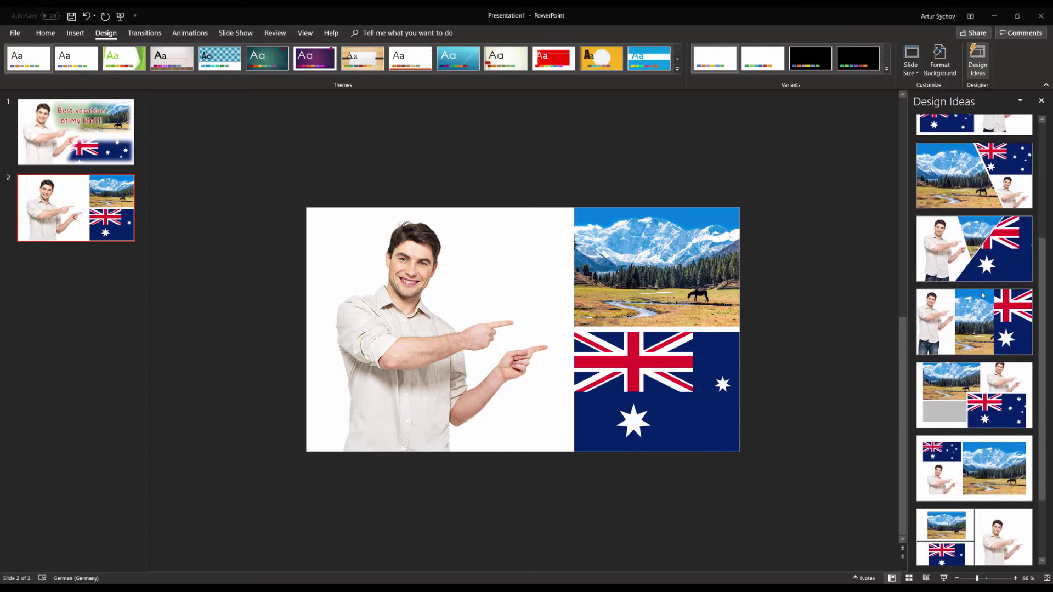
pyautogui.scroll(2, 980, 309)
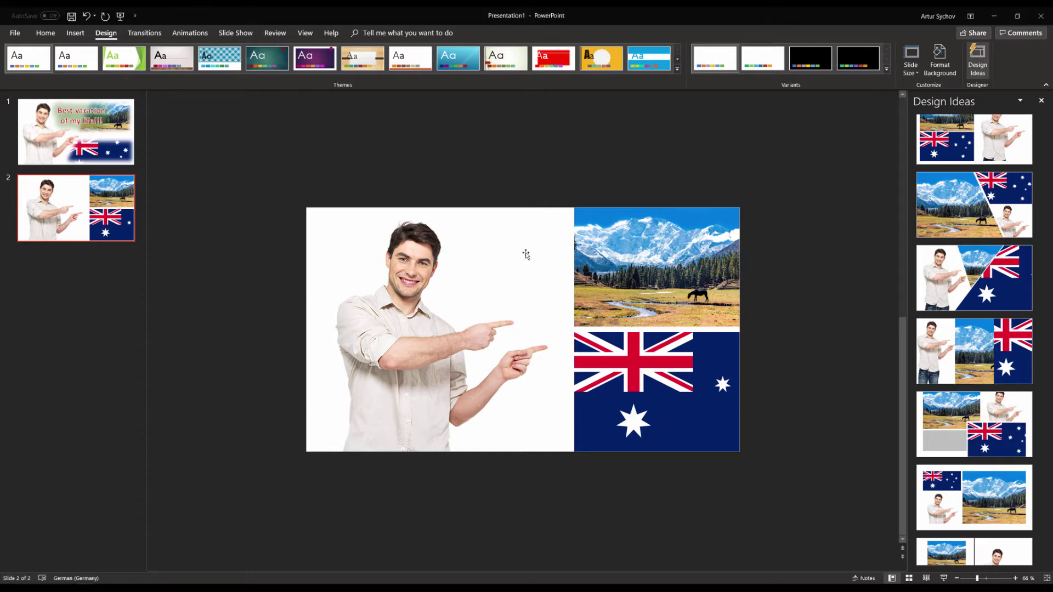
# Paste the green mountain valley picture onto the second slide and enlarge it to about 17.8 cm wide by 10 cm high.
pyautogui.hotkey('ctrl', 'v')
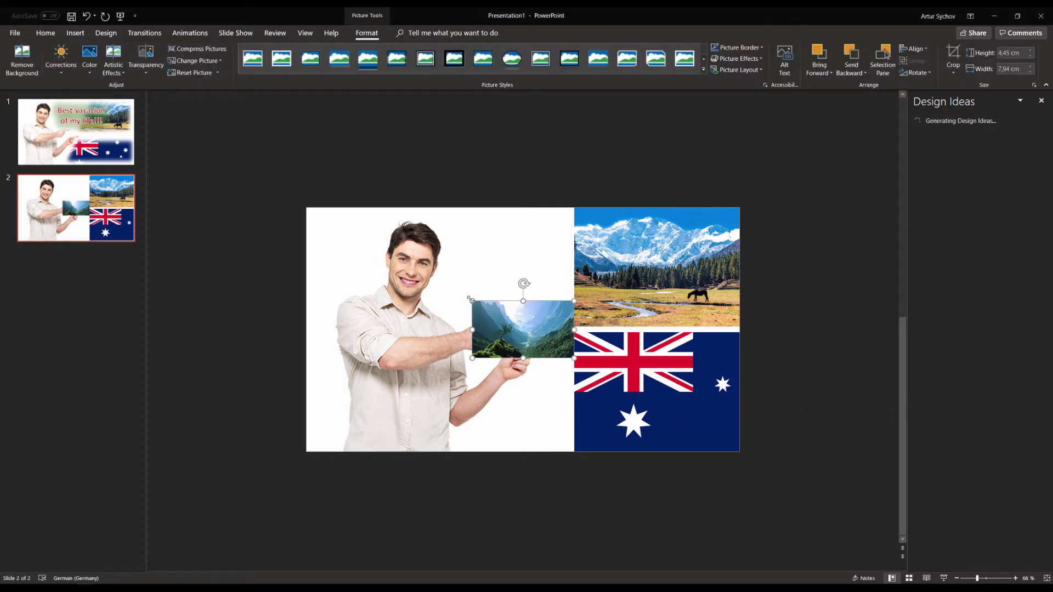
pyautogui.moveTo(472, 301); pyautogui.dragTo(347, 230)
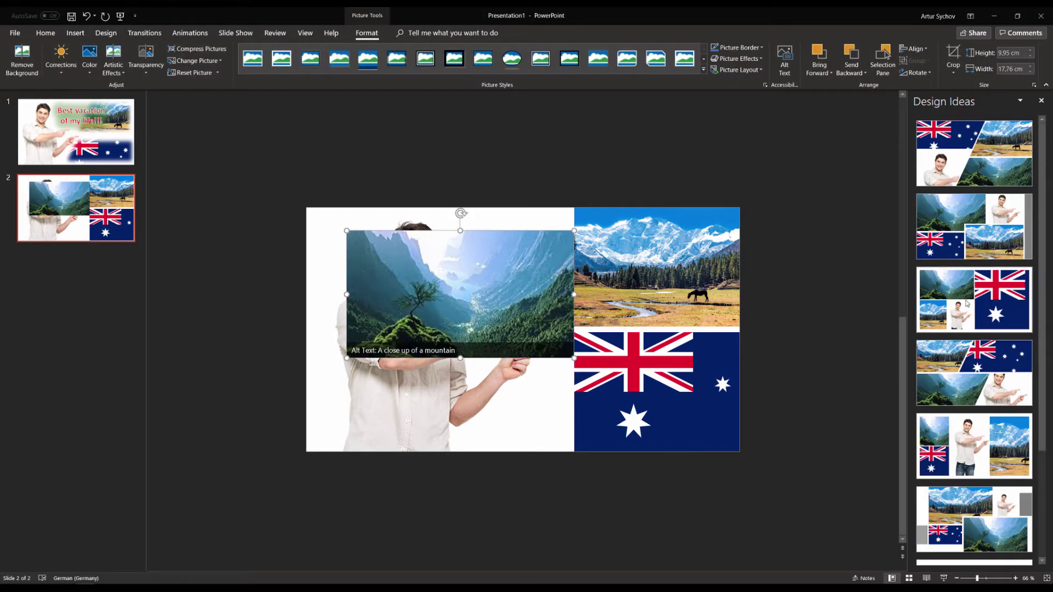
pyautogui.scroll(3, 969, 330)
pyautogui.scroll(-2, 980, 291)
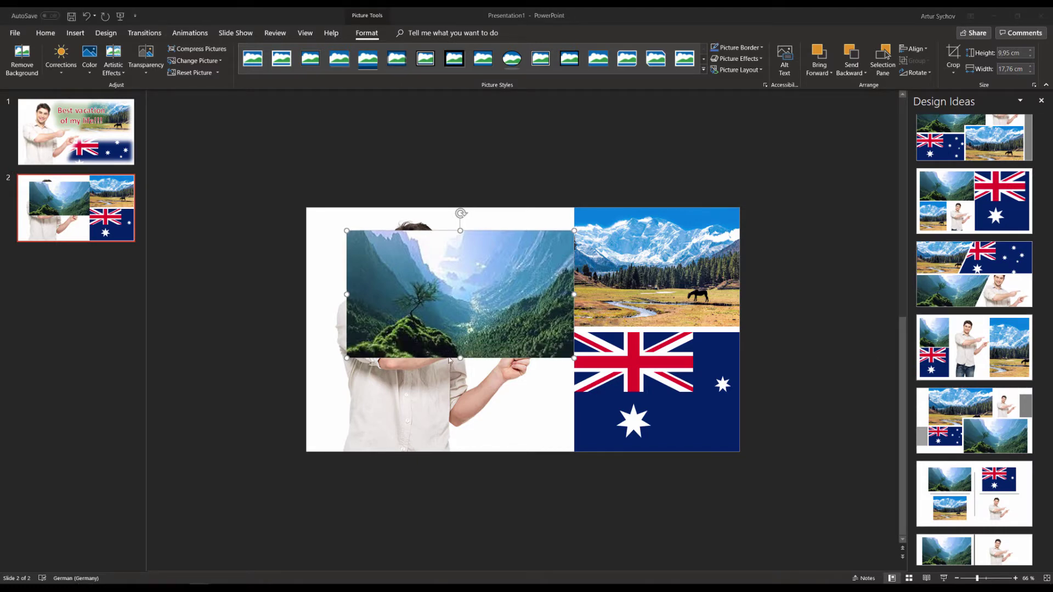
# Paste the forest cabin picture onto the second slide and apply the five-picture design idea with diagonal dividers.
pyautogui.hotkey('ctrl', 'v')
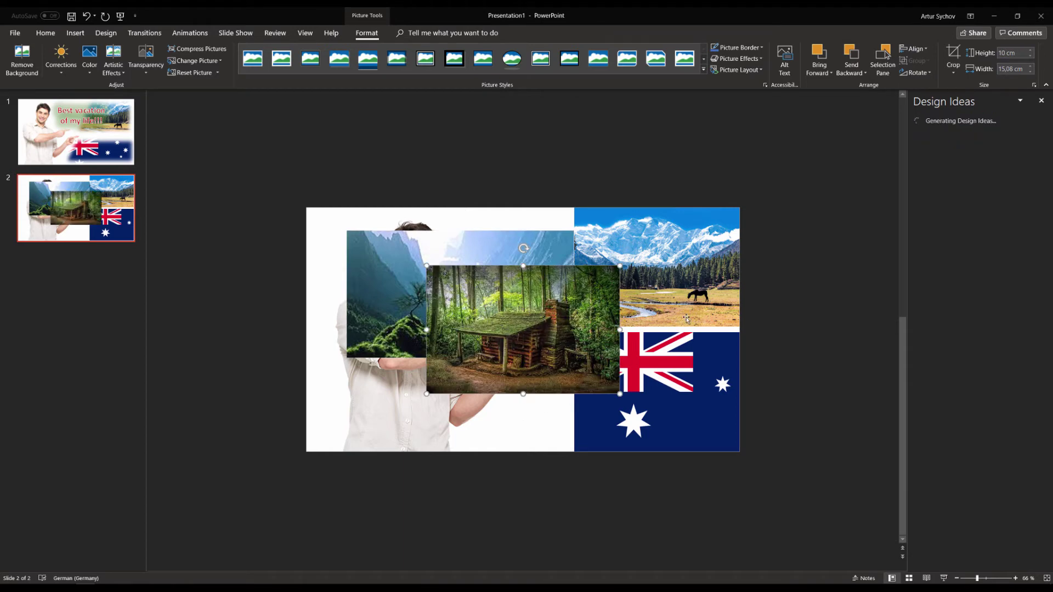
pyautogui.scroll(-2, 965, 225)
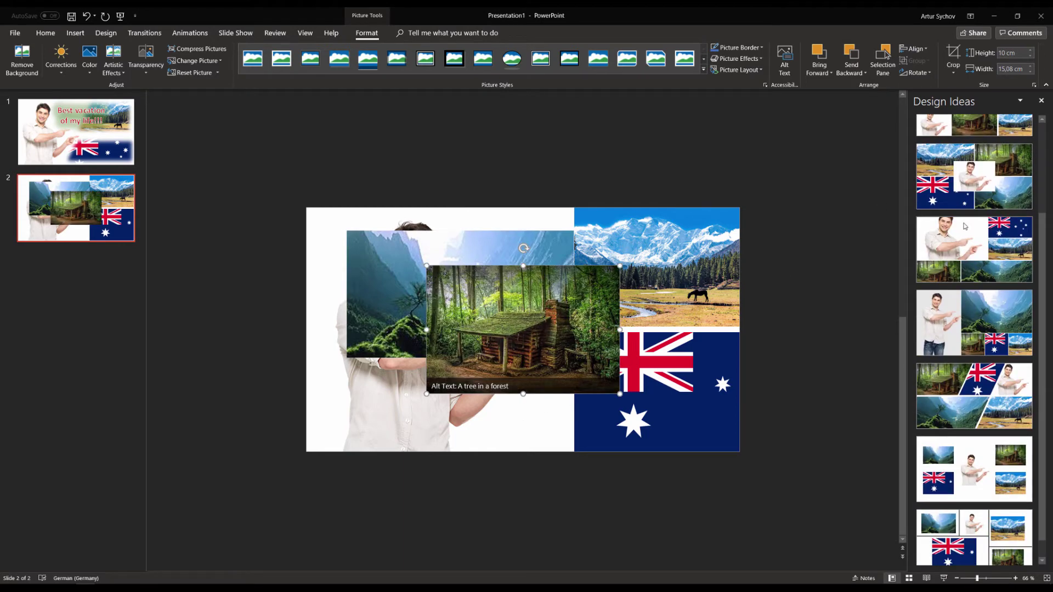
pyautogui.scroll(-1, 965, 226)
pyautogui.click(974, 373)
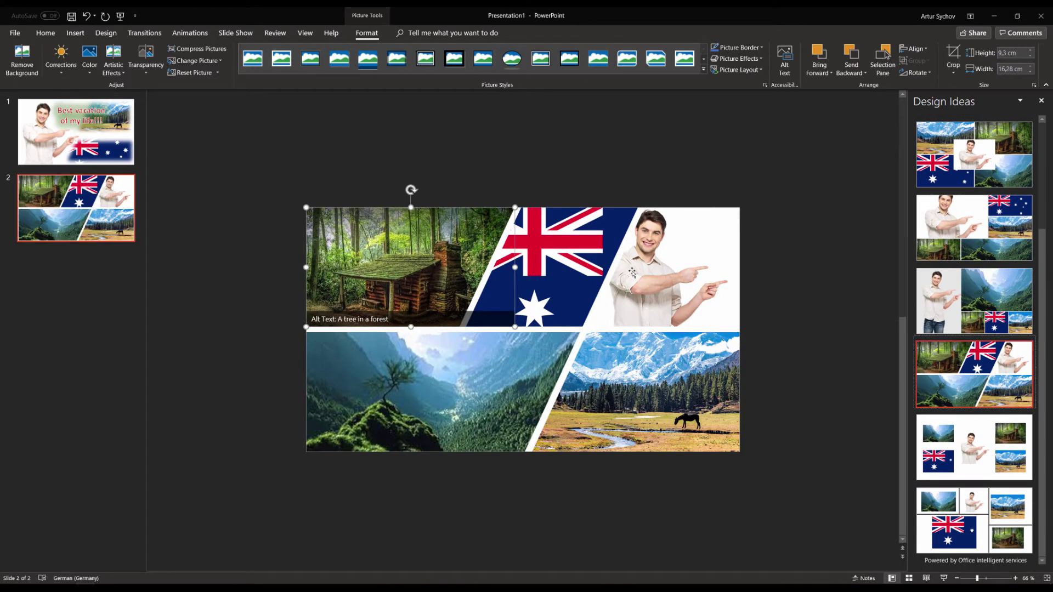
# Switch the second slide to the design idea with the white-framed cabin picture overlapping the others at the bottom centre.
pyautogui.scroll(1, 962, 406)
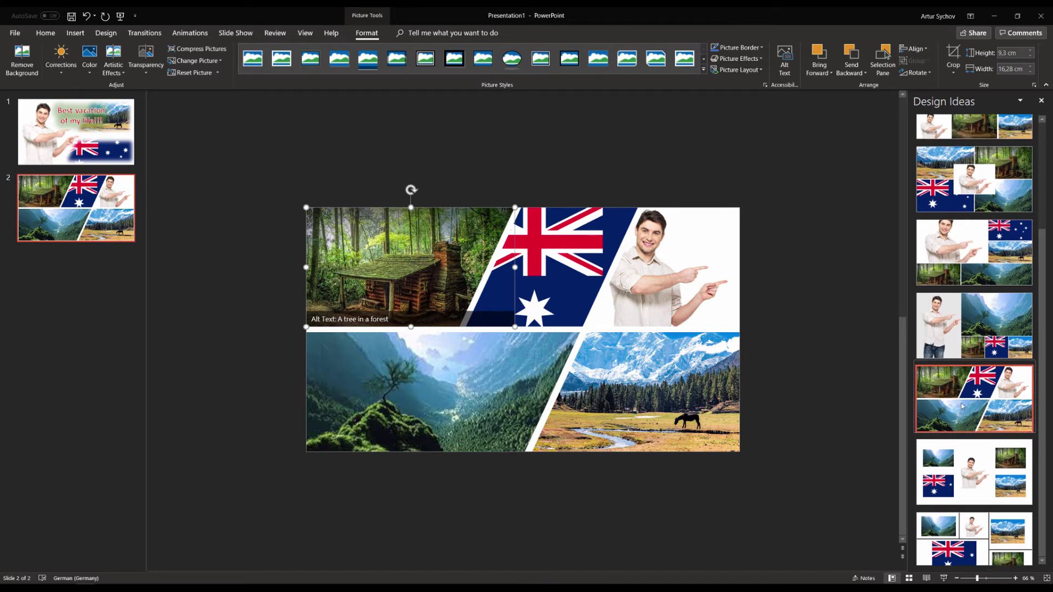
pyautogui.scroll(3, 968, 357)
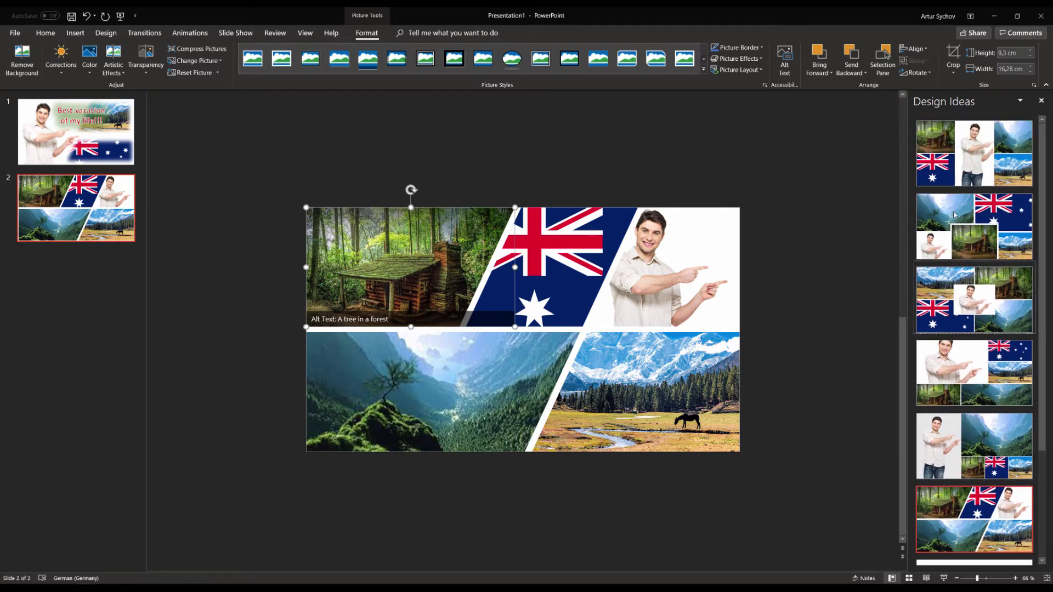
pyautogui.click(954, 215)
# Enlarge the man's picture from its upper-right corner to about 18.4 cm wide by 14.5 cm high.
pyautogui.click(365, 394)
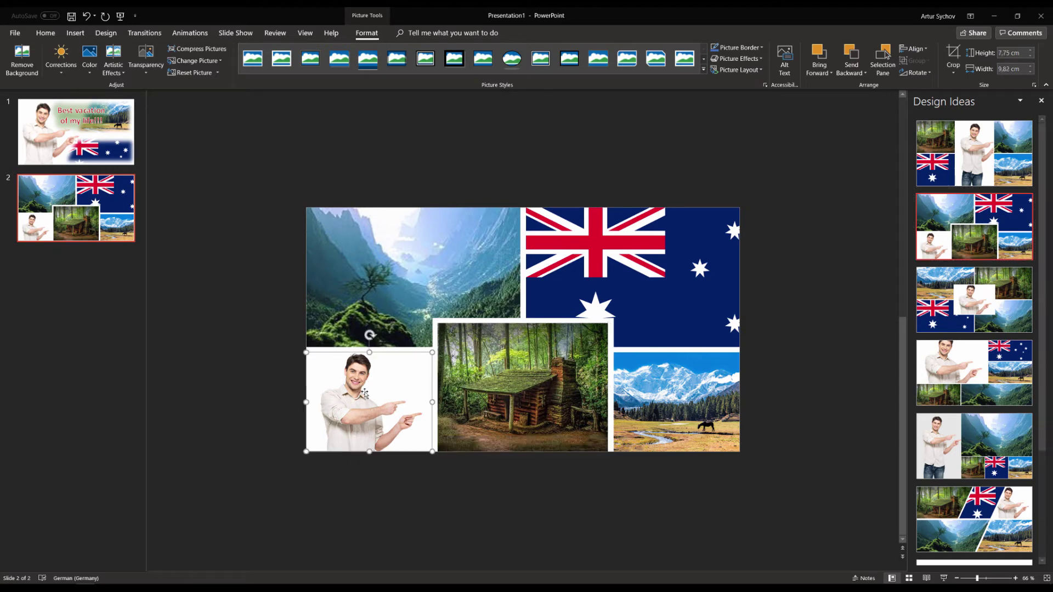
pyautogui.moveTo(432, 352); pyautogui.dragTo(542, 266)
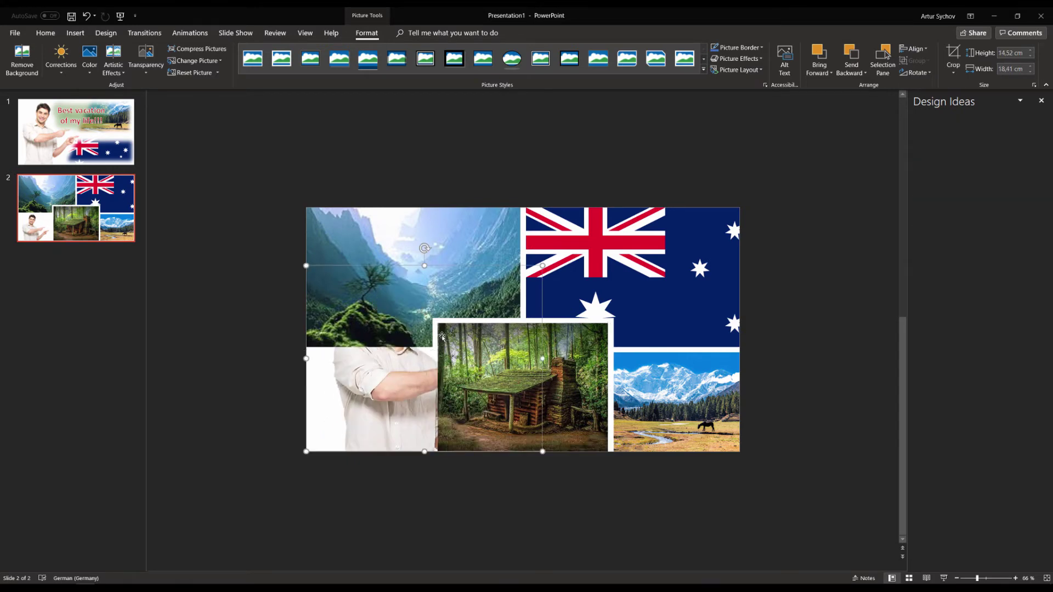
# Bring the man's picture to the front and shift it left so he stands at the slide's left edge.
pyautogui.rightClick(372, 393)
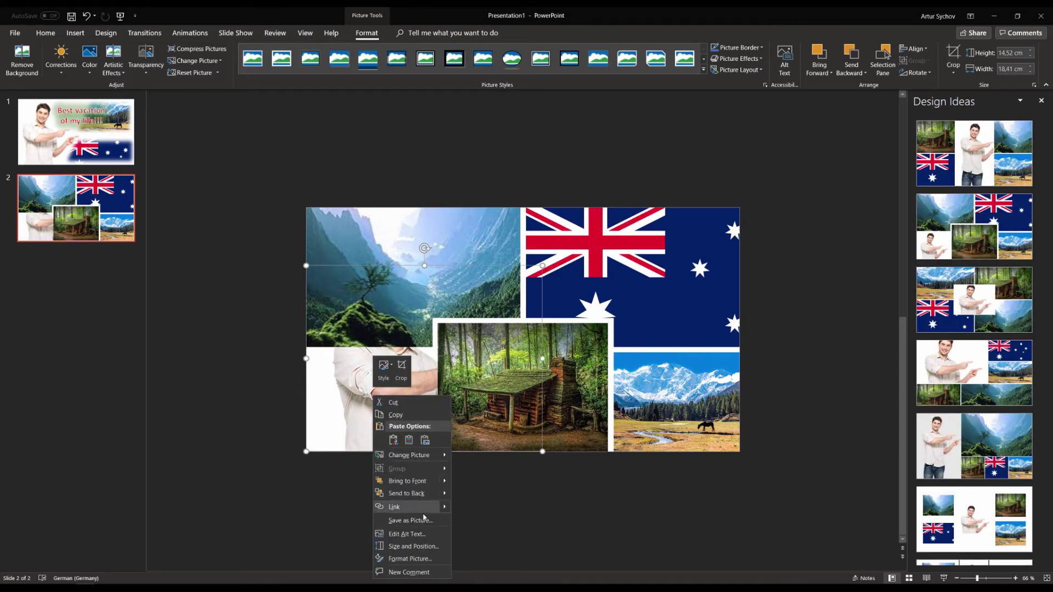
pyautogui.click(406, 482)
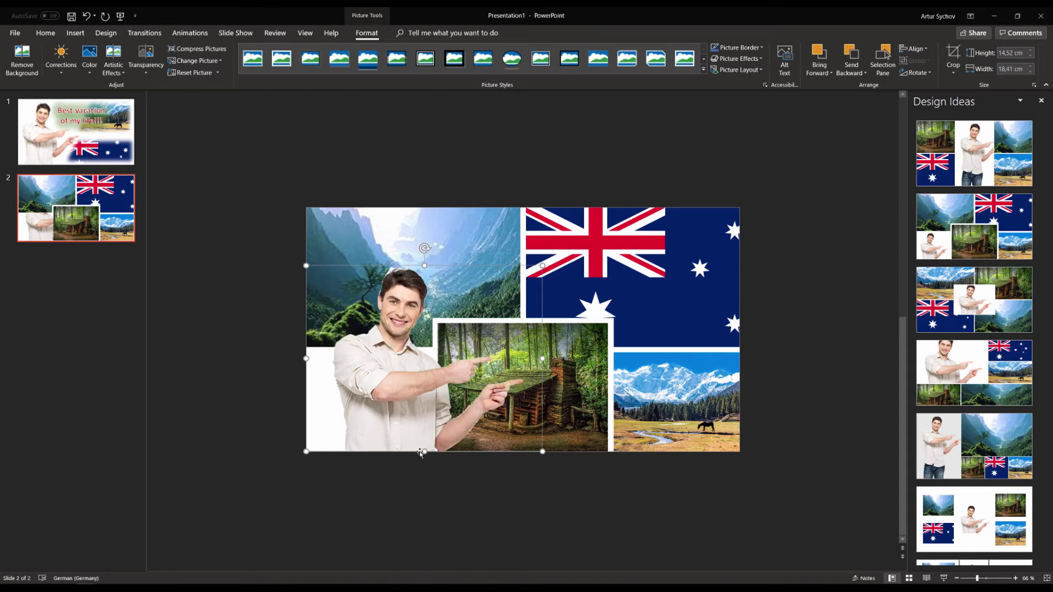
pyautogui.moveTo(397, 391); pyautogui.dragTo(378, 393)
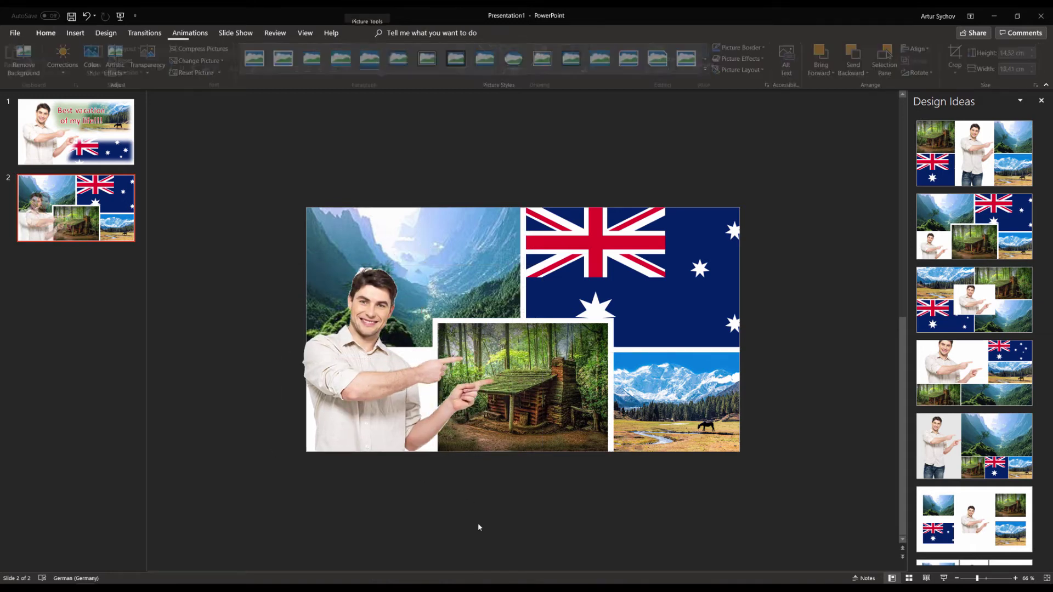